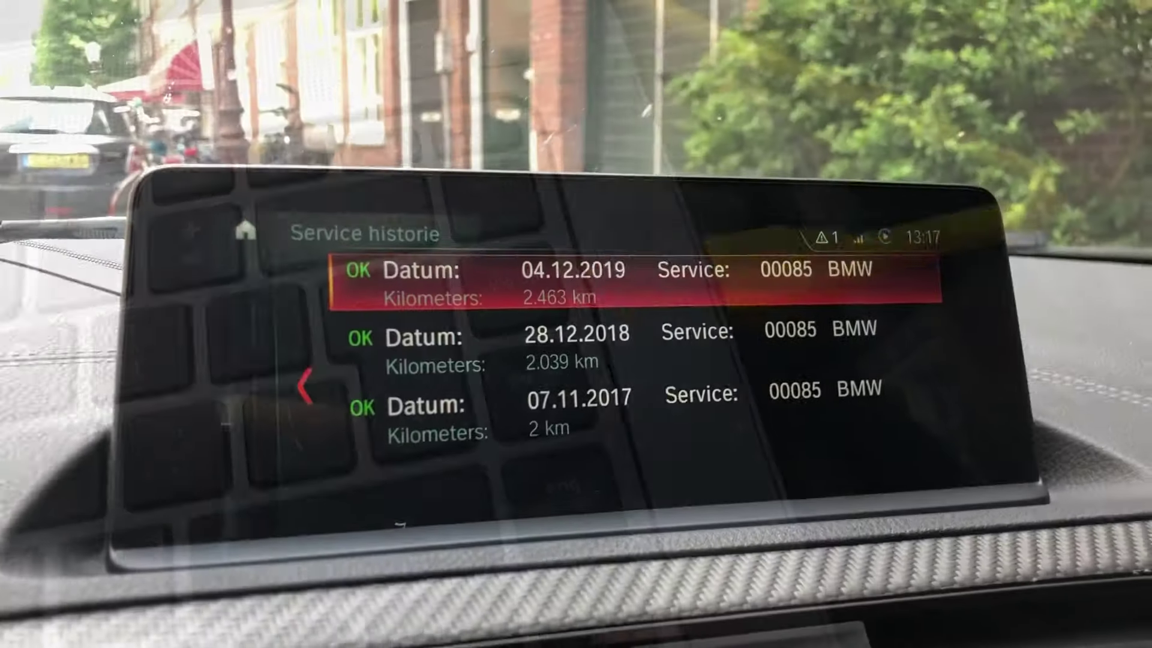
# Step: Review the details of the existing 04.12.2019, 28.12.2018 and 07.11.2017 service entries
pyautogui.press('Return')
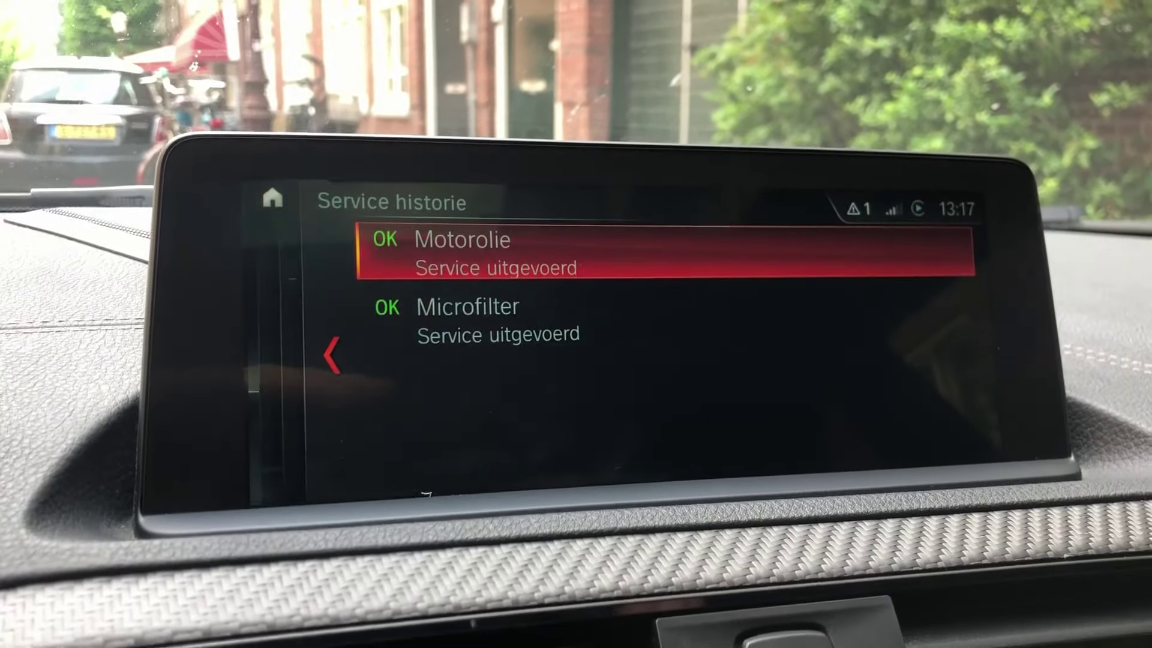
pyautogui.press('Down')
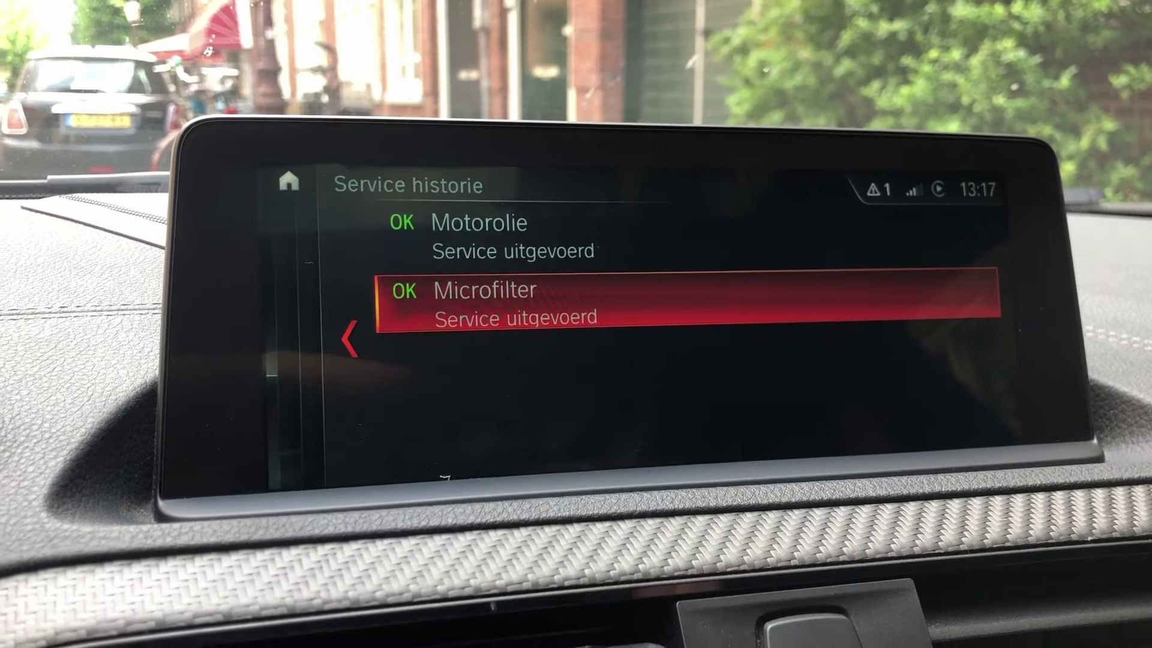
pyautogui.press('Up')
pyautogui.press('Escape')
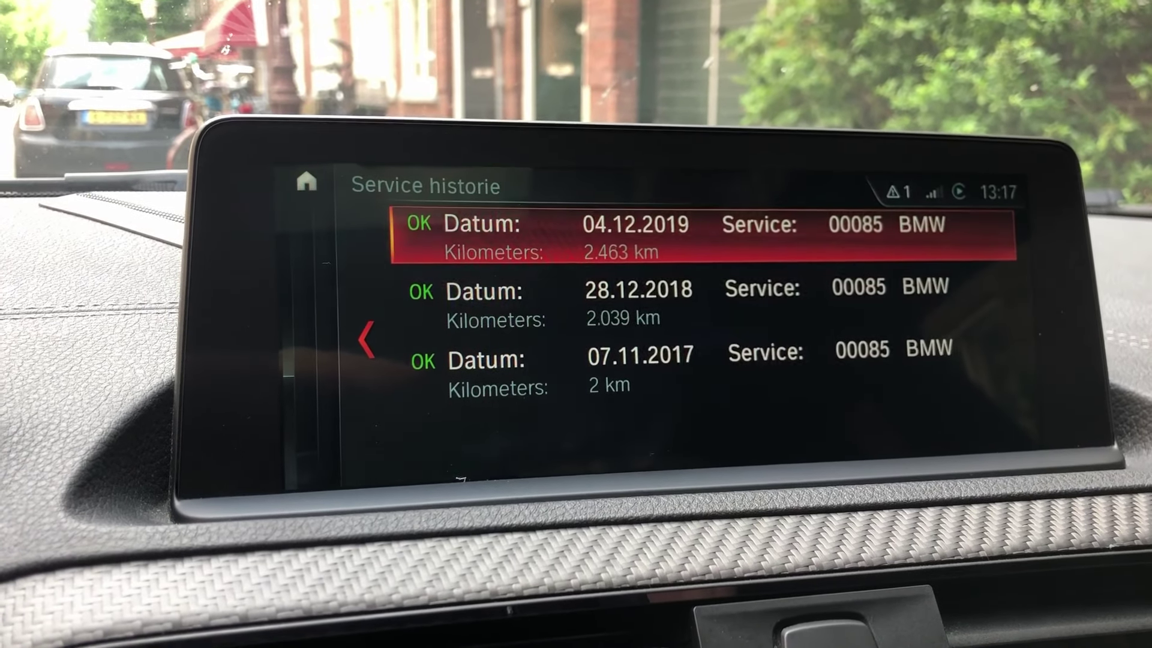
pyautogui.press('Down')
pyautogui.press('Return')
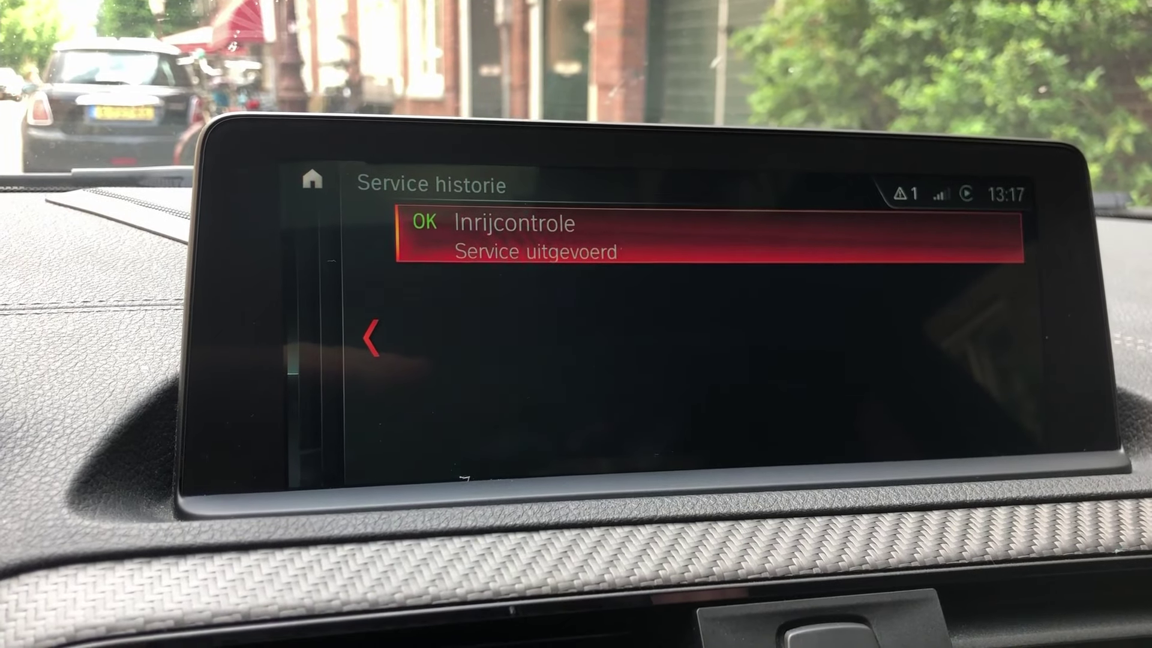
pyautogui.press('Escape')
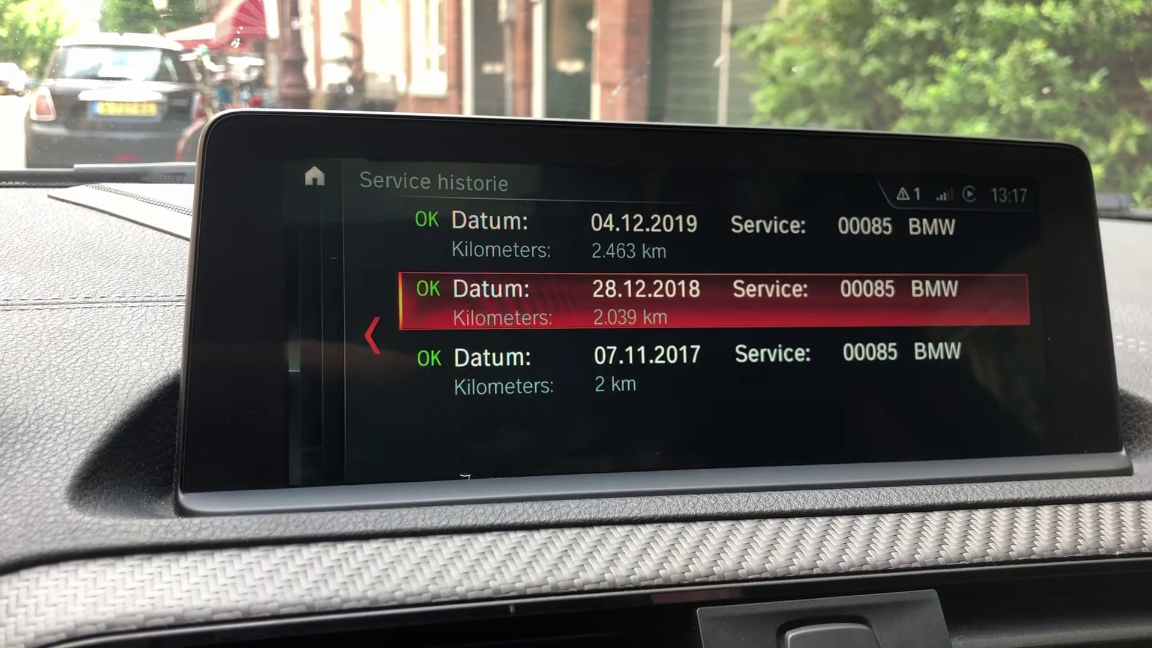
pyautogui.press('Down')
pyautogui.press('Return')
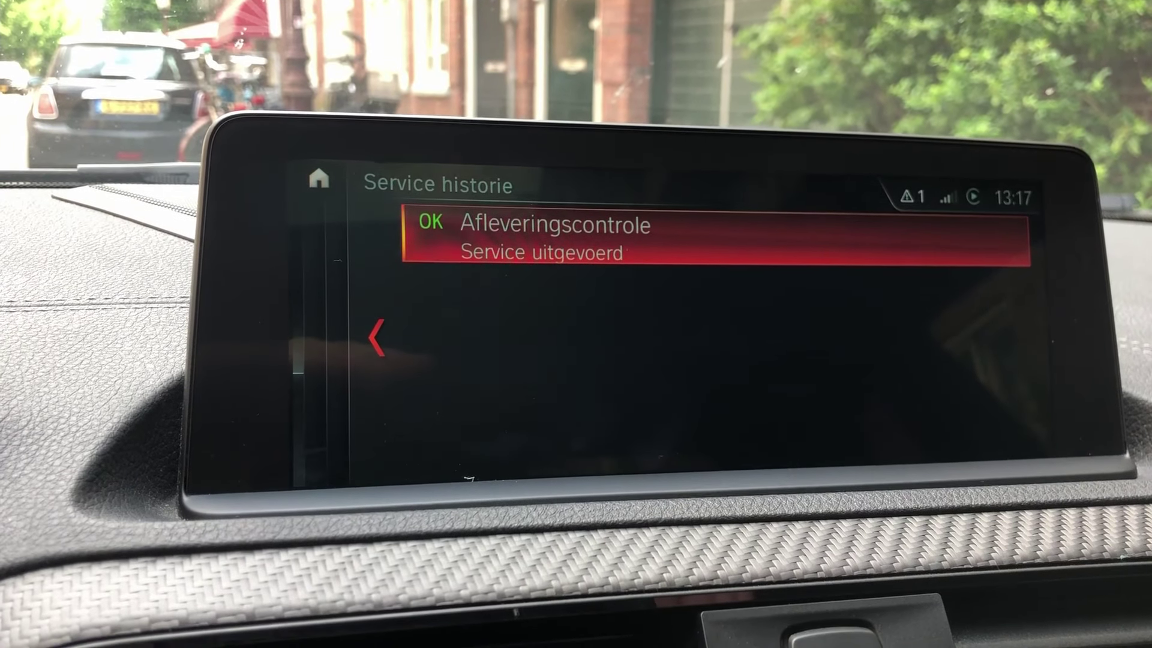
pyautogui.press('Escape')
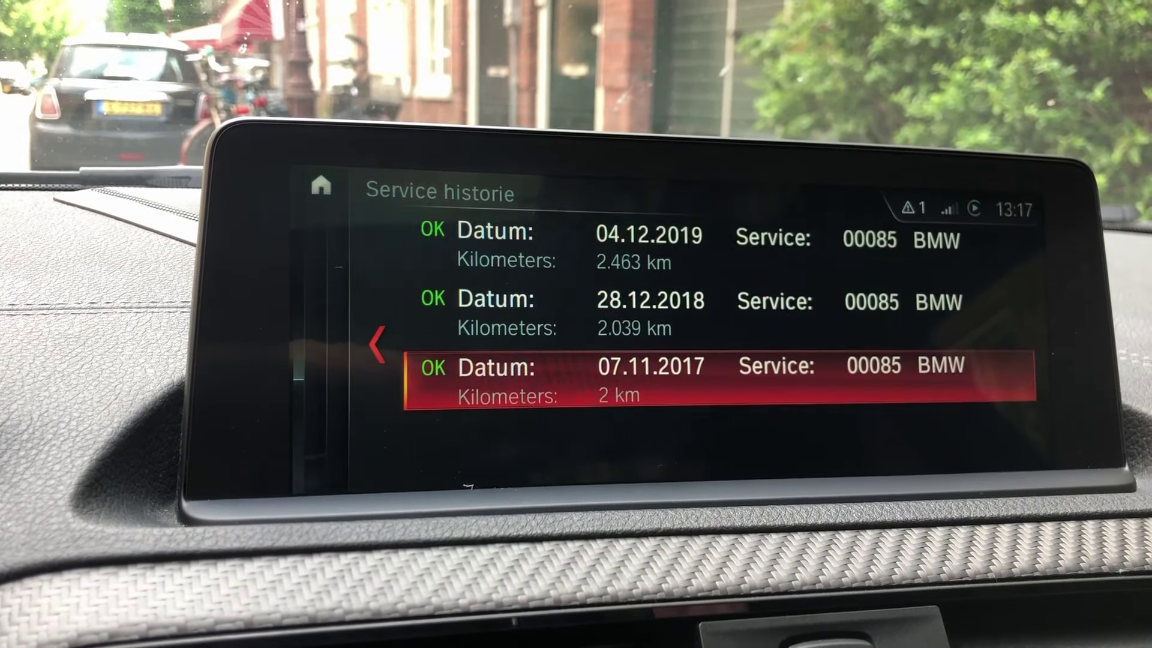
pyautogui.press('Up')
pyautogui.press('Up')
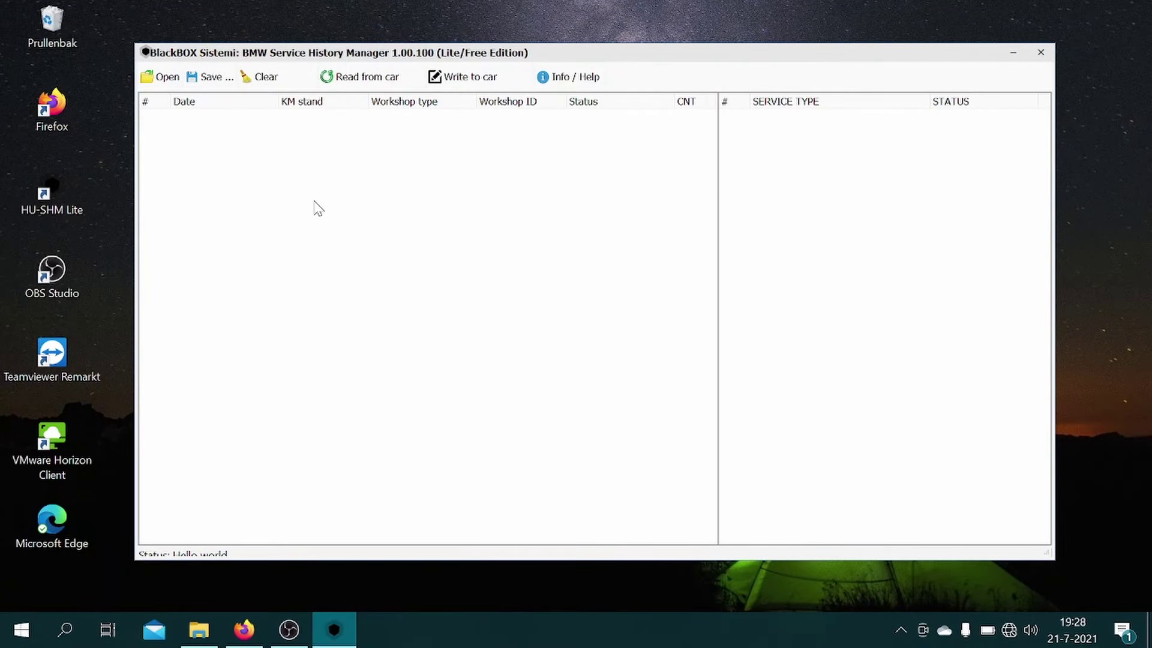
# Step: Start a new service entry dated 07.11.2017 with 2 km mileage
pyautogui.rightClick(317, 208)
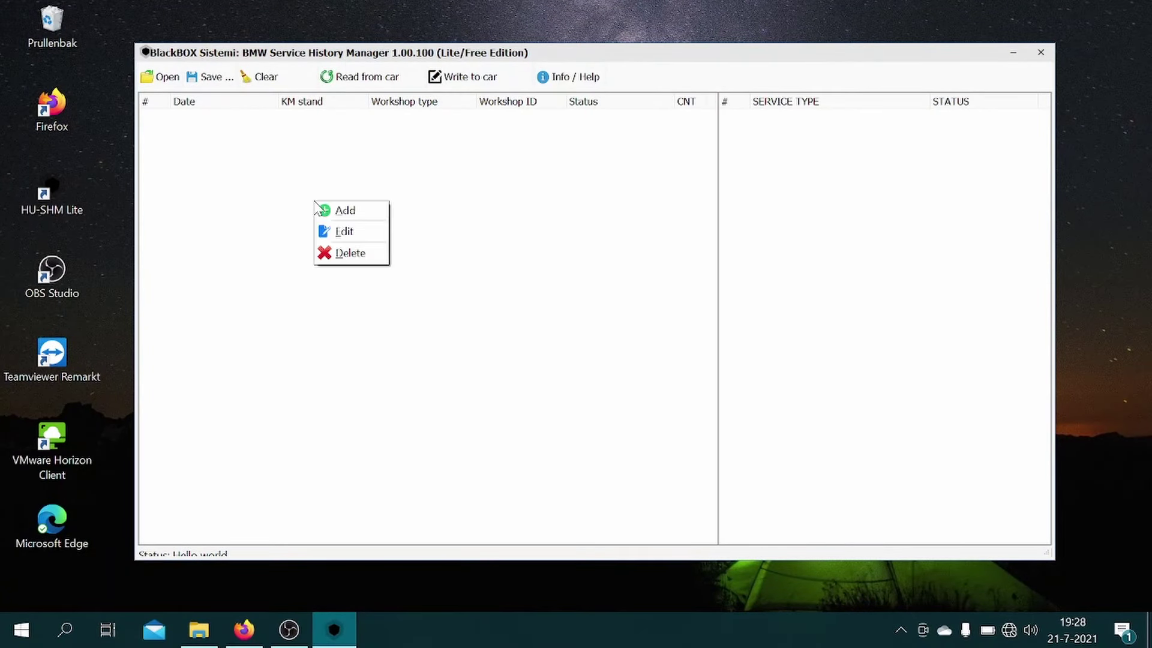
pyautogui.click(343, 210)
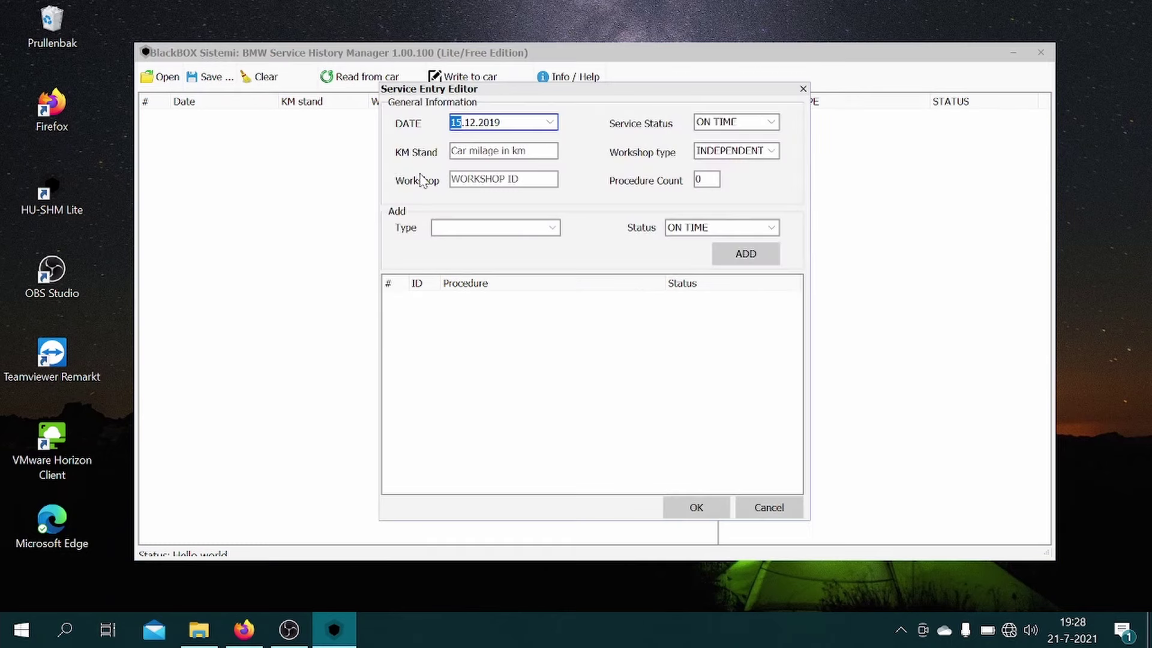
pyautogui.write('07')
pyautogui.press('Right')
pyautogui.press('Right')
pyautogui.press('Tab')
pyautogui.write('2')
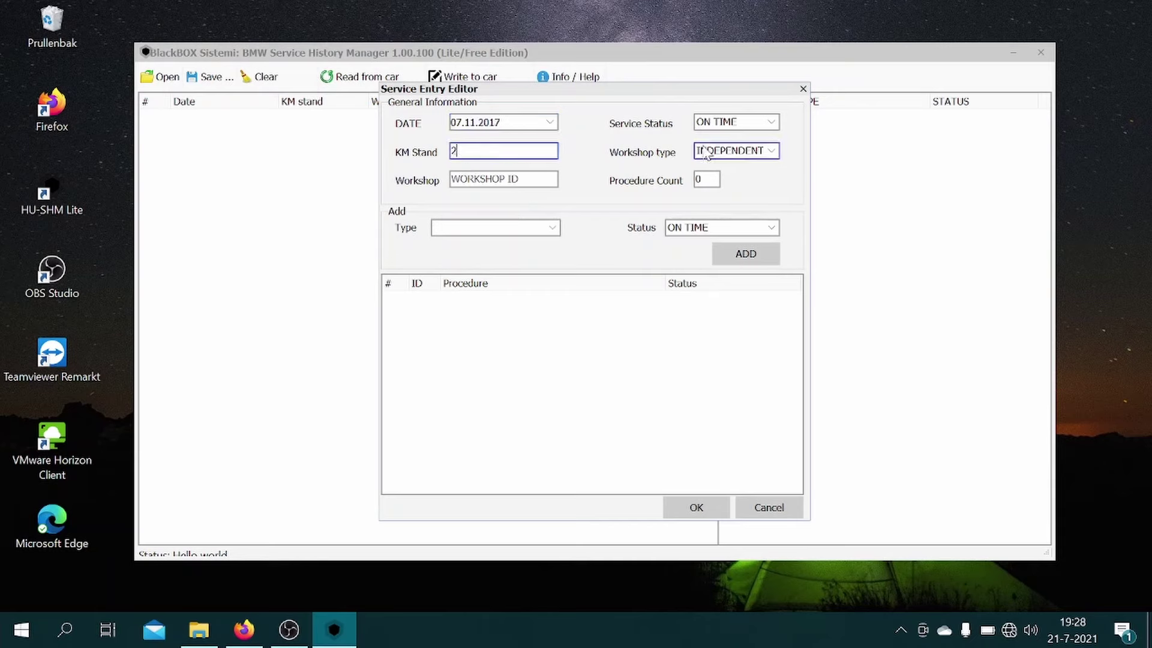
# Step: Add a Pre-delivery inspection procedure from BMW DEALER workshop 00085 and confirm the entry
pyautogui.click(471, 229)
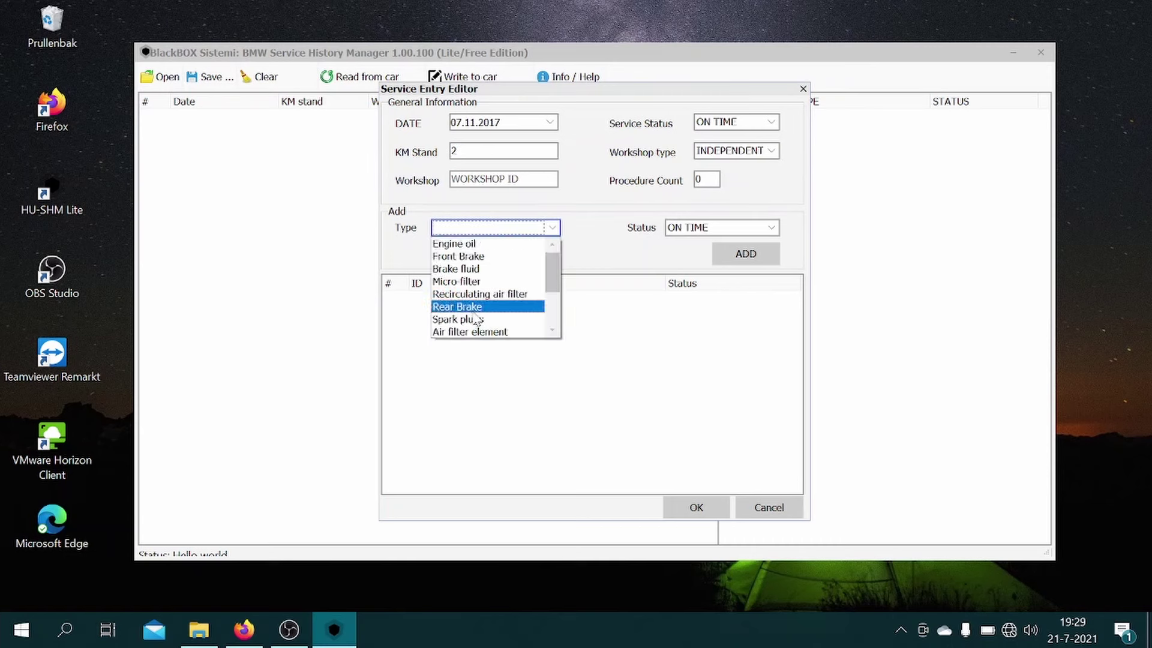
pyautogui.scroll(-2, 477, 321)
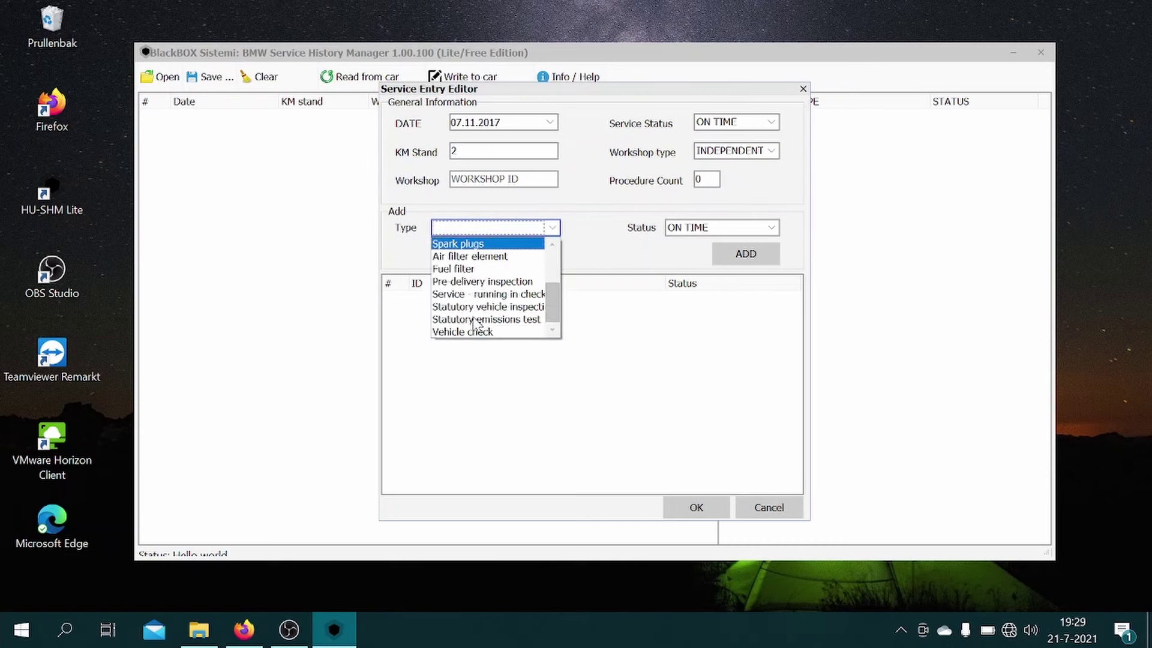
pyautogui.click(497, 283)
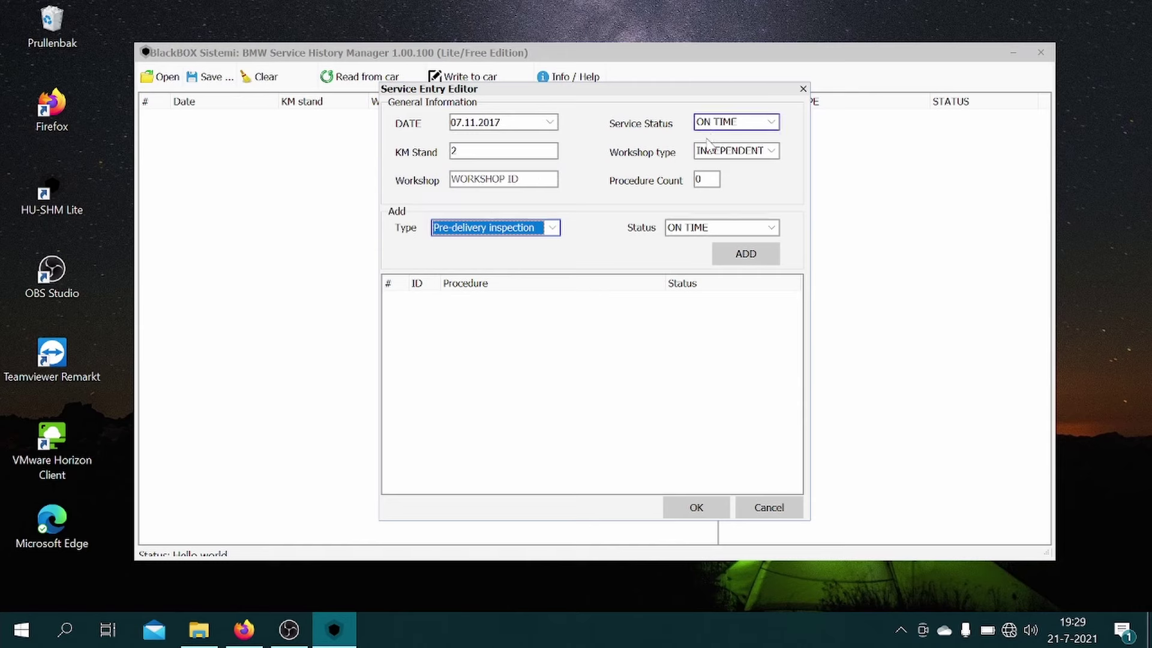
pyautogui.click(709, 150)
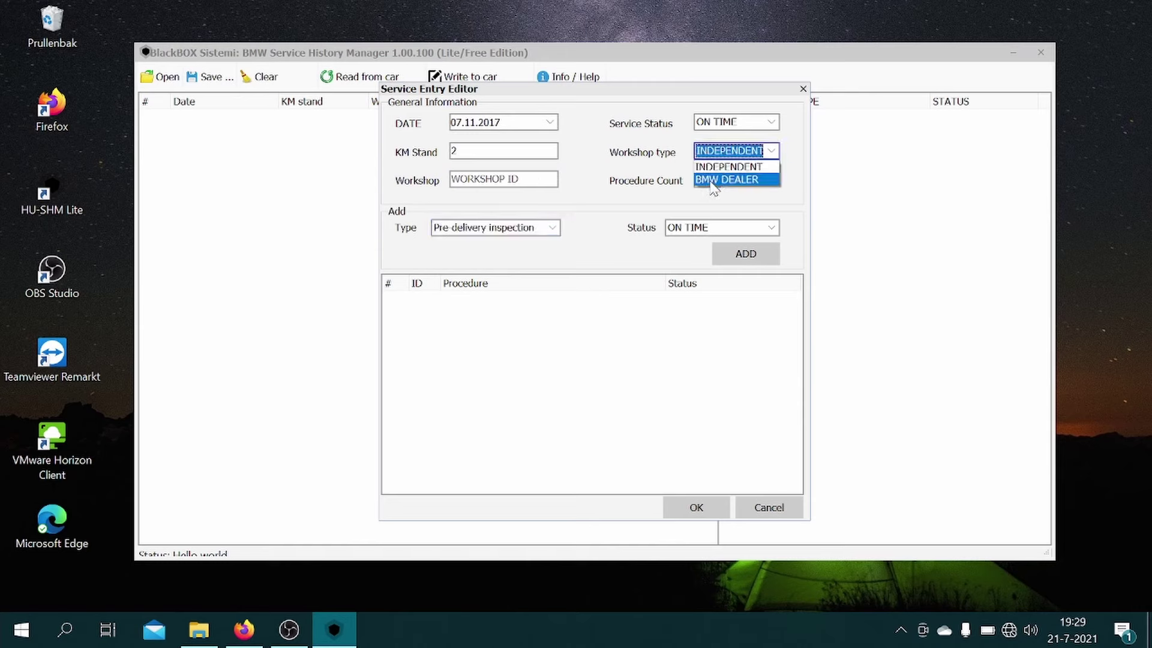
pyautogui.click(711, 180)
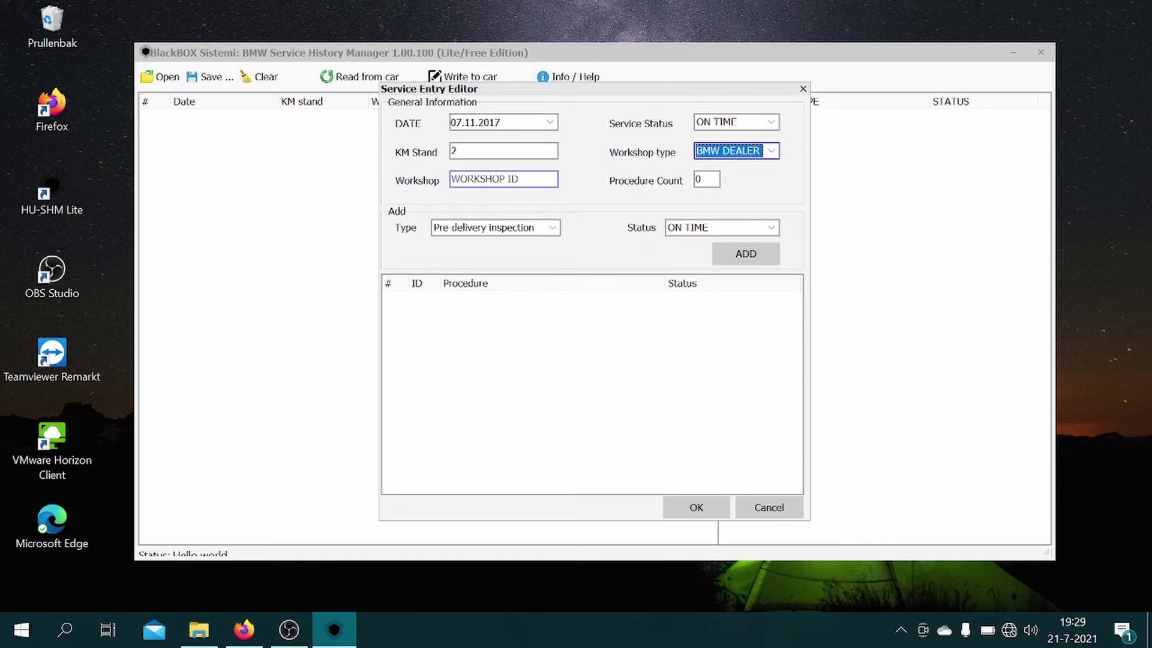
pyautogui.click(516, 180)
pyautogui.write('0')
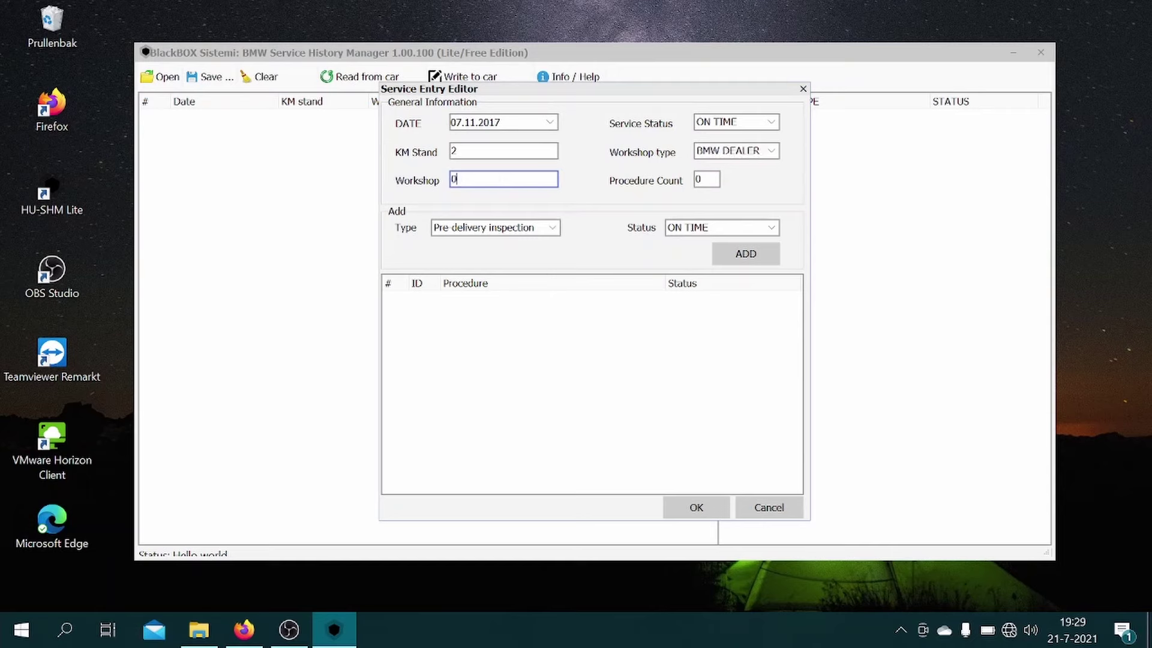
pyautogui.write('0085')
pyautogui.click(757, 257)
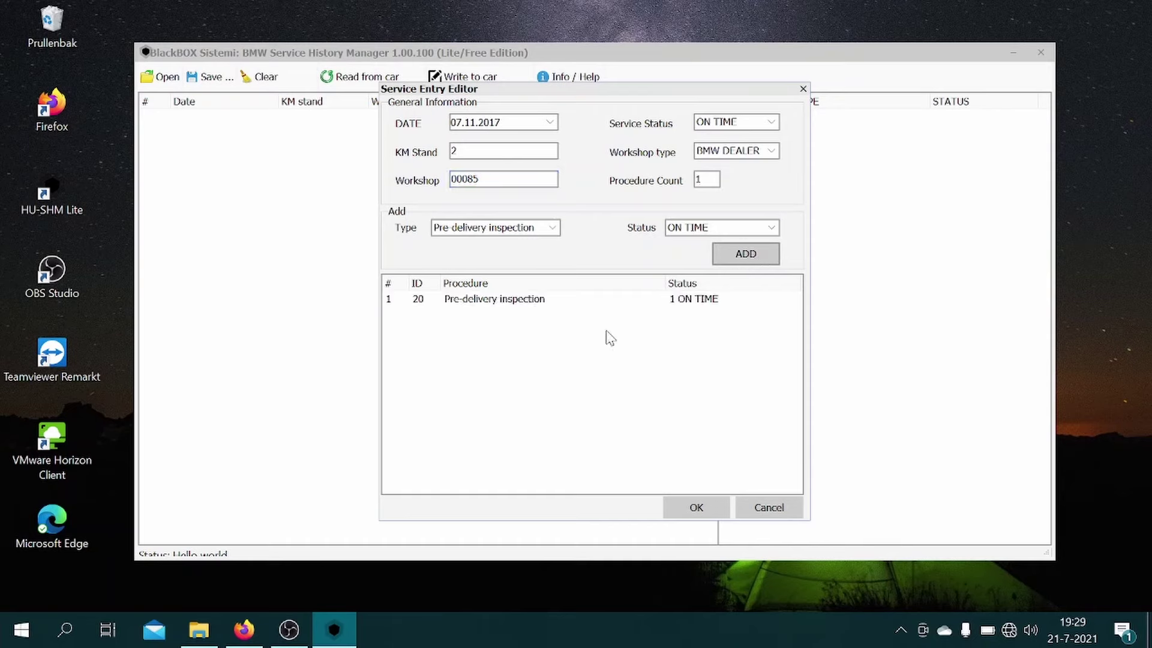
pyautogui.click(695, 508)
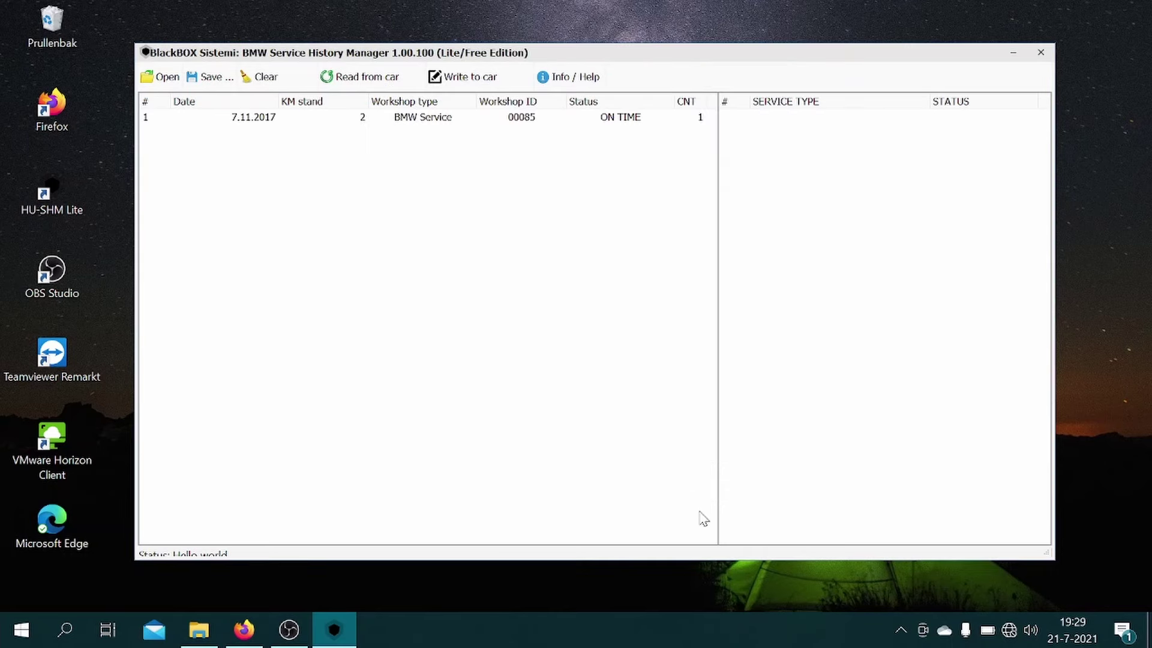
# Step: Start a second service entry dated 28.12.2018 with 2039 km mileage
pyautogui.rightClick(276, 154)
pyautogui.click(295, 157)
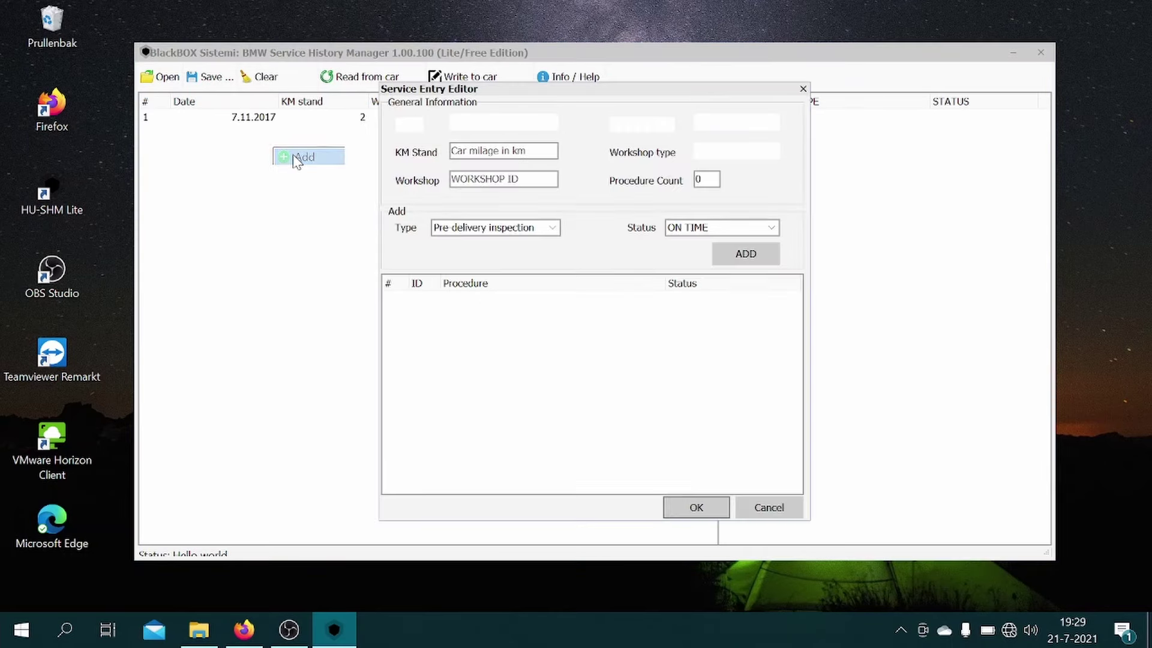
pyautogui.click(498, 151)
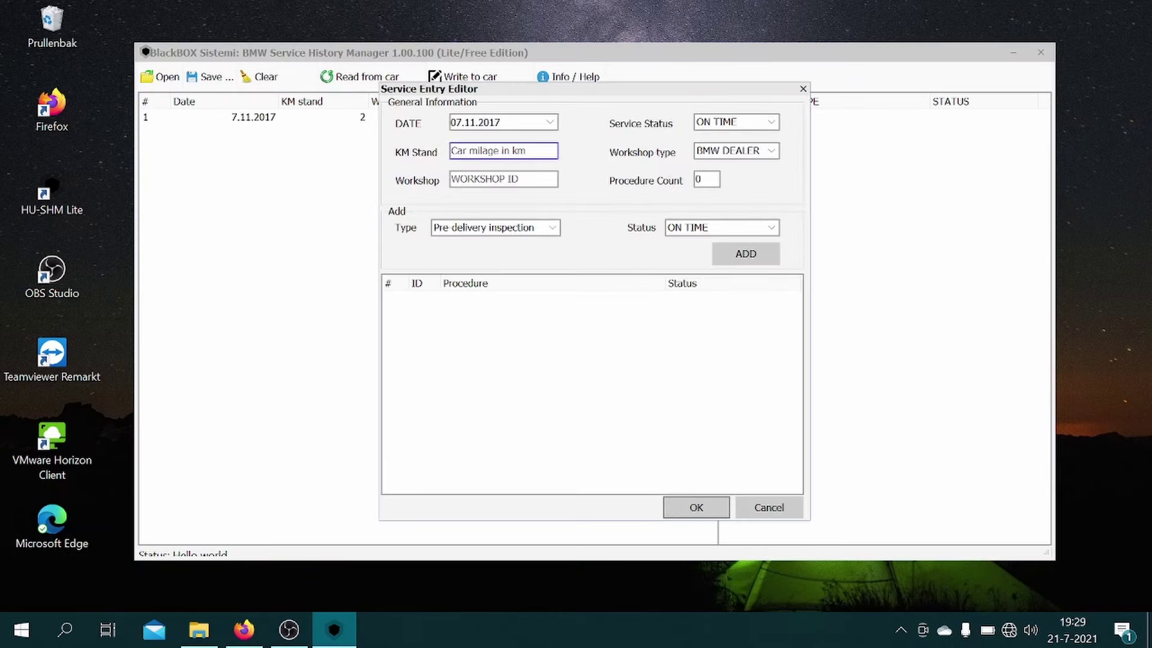
pyautogui.click(462, 126)
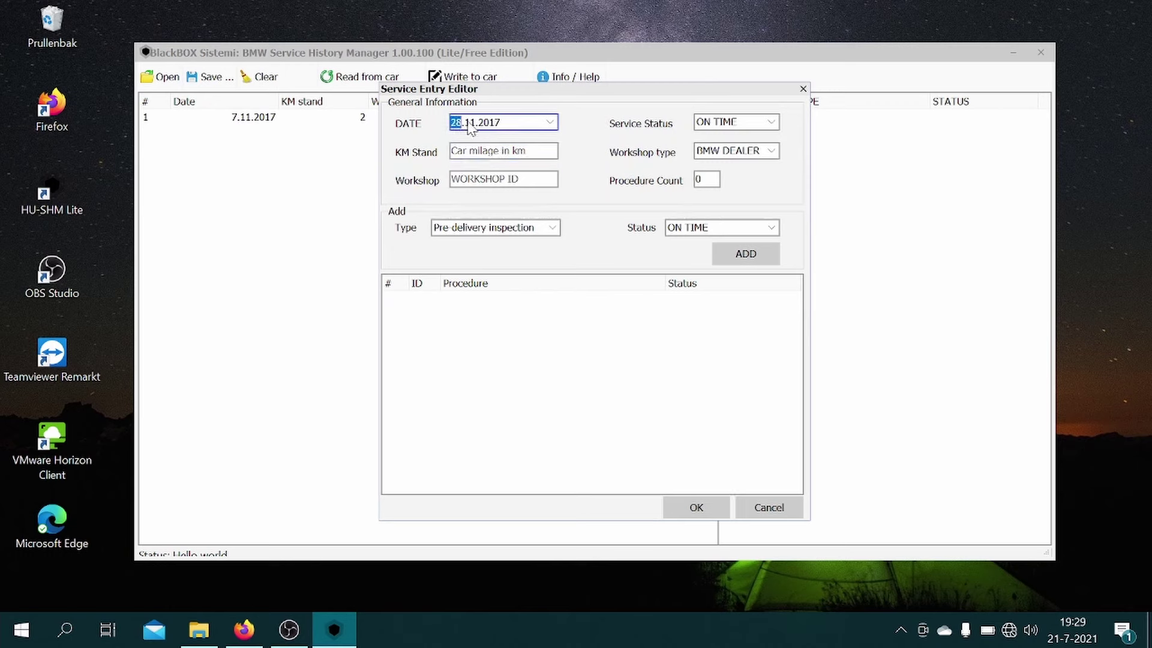
pyautogui.click(468, 124)
pyautogui.click(491, 124)
pyautogui.write('201')
pyautogui.press('Tab')
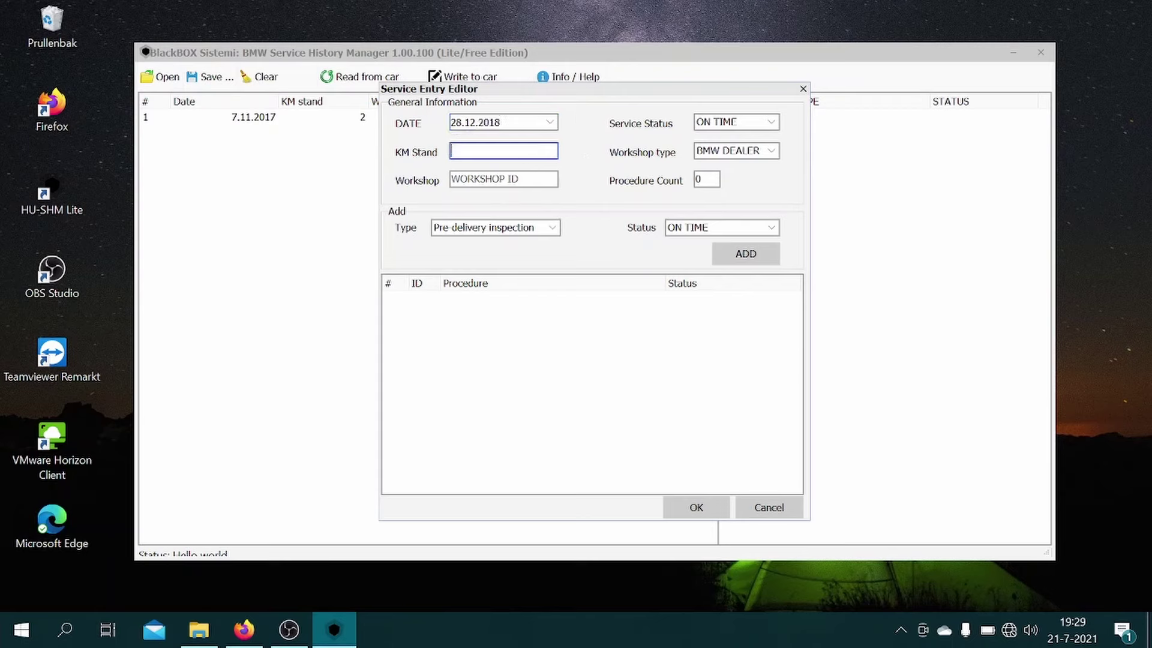
pyautogui.write('2039')
# Step: Set workshop 00085, add the 'Service - running in check' procedure, and confirm the entry
pyautogui.press('Tab')
pyautogui.write('000')
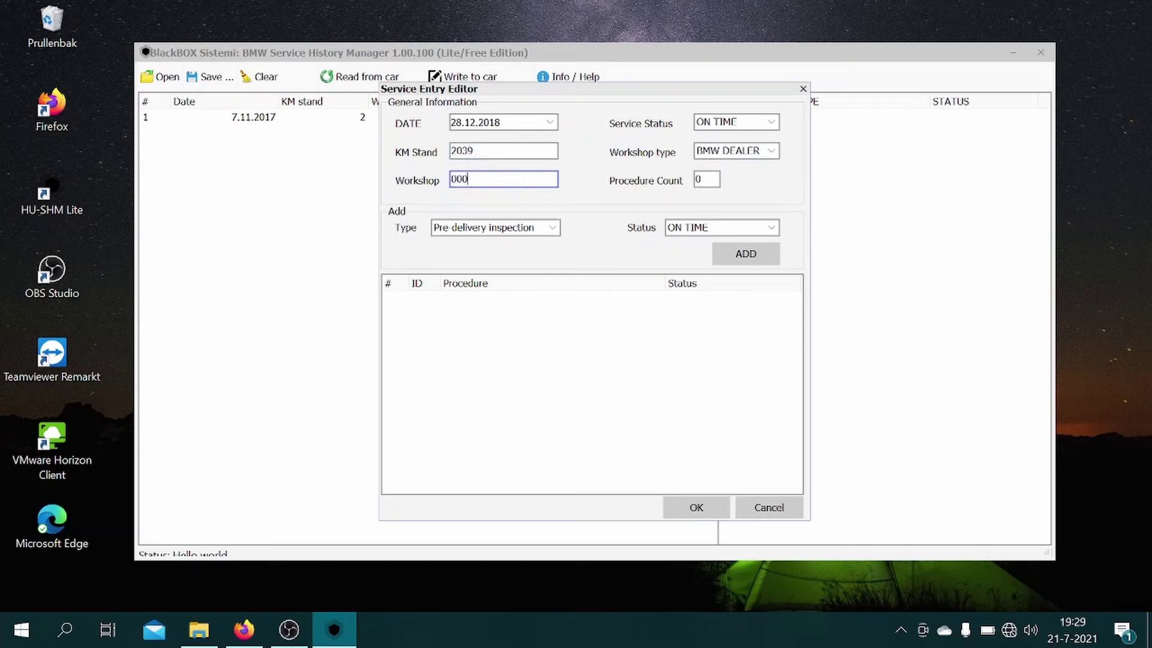
pyautogui.write('85')
pyautogui.click(526, 227)
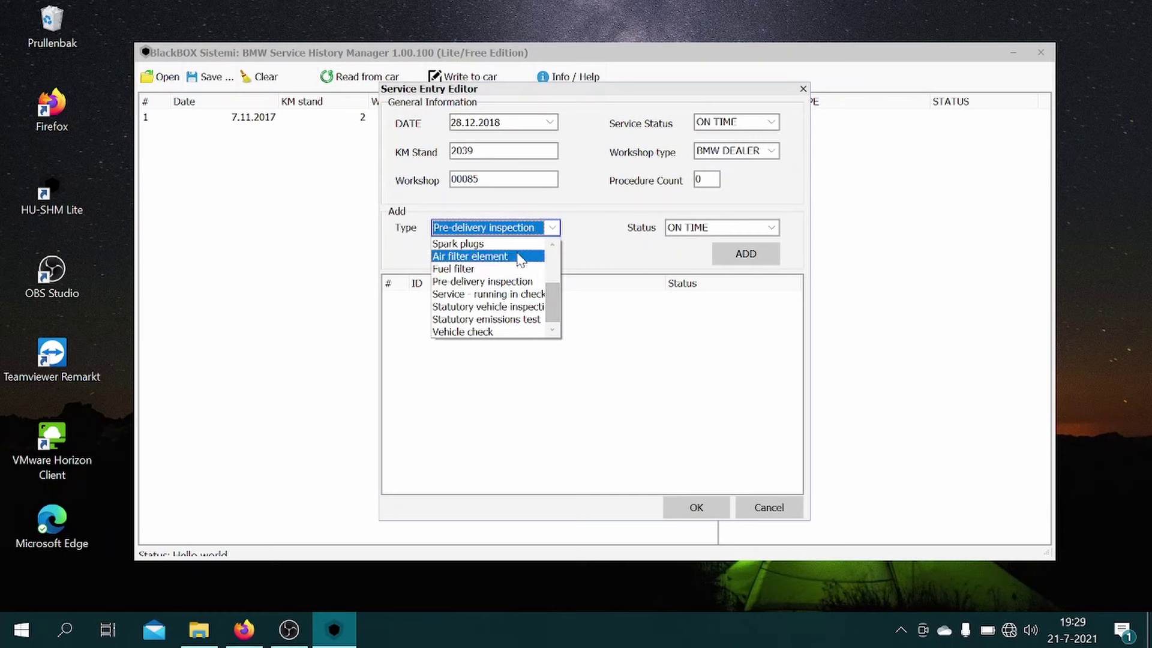
pyautogui.click(514, 295)
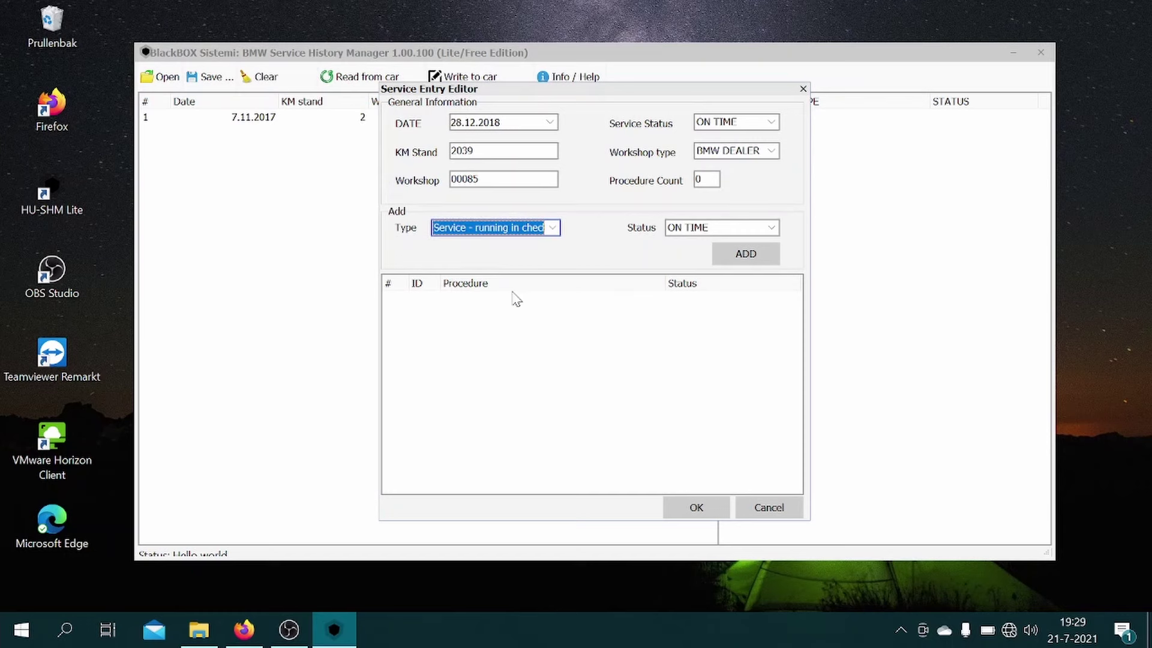
pyautogui.click(762, 251)
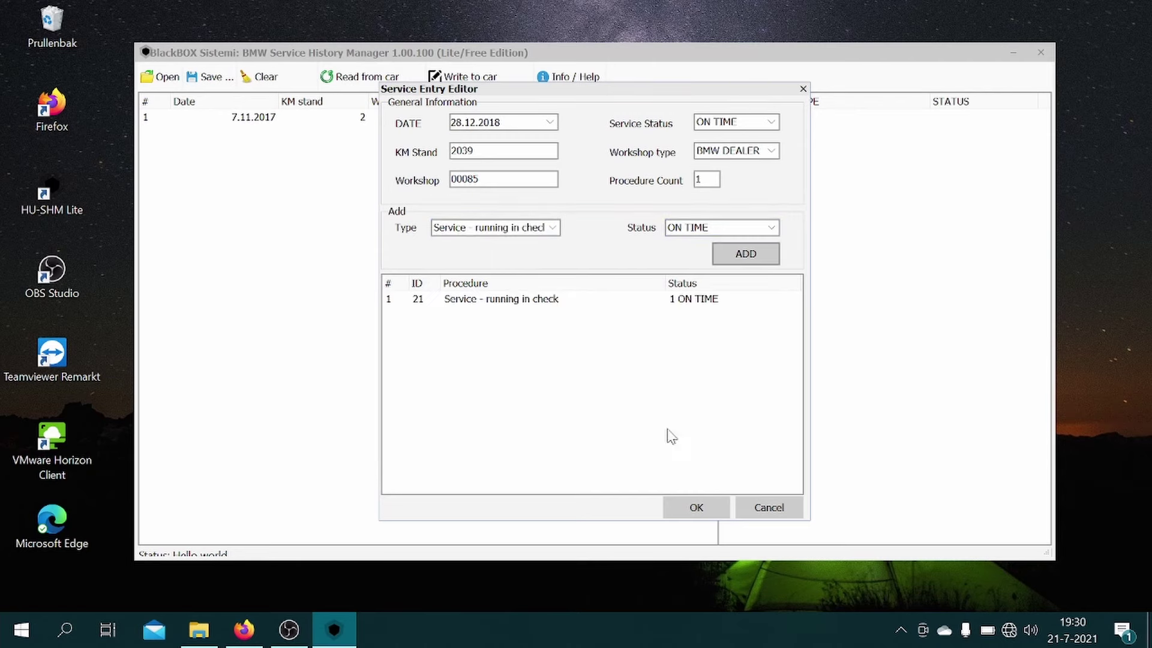
pyautogui.click(696, 508)
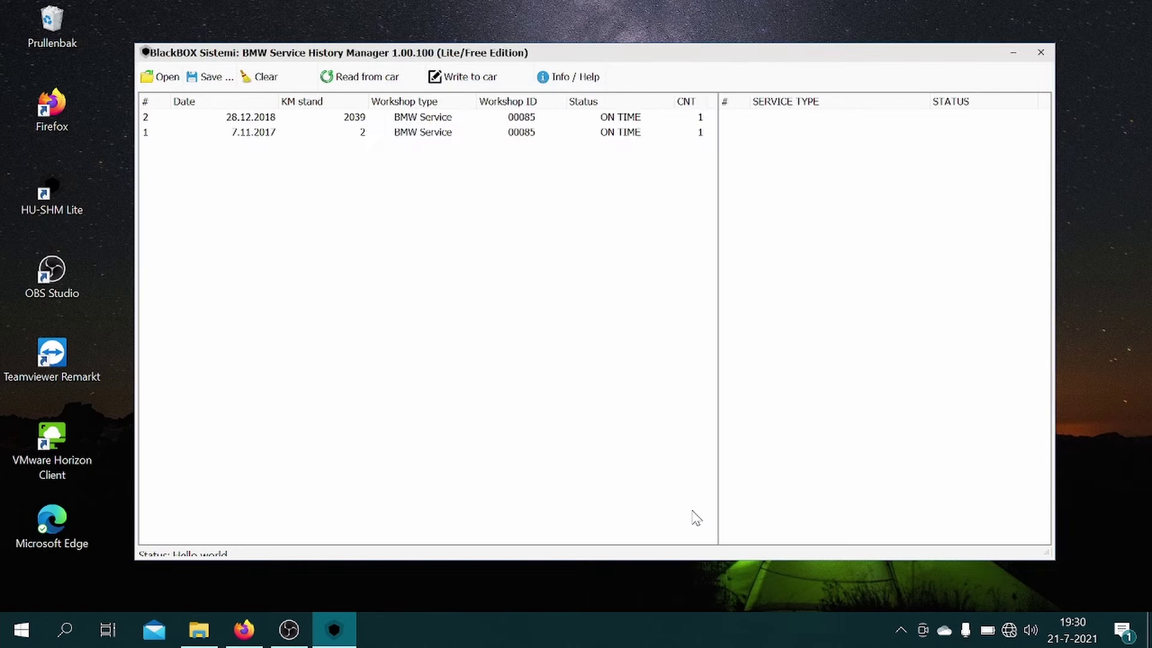
# Step: Start a new entry dated 04.12.2019 at 2463 km for workshop 00085
pyautogui.rightClick(372, 203)
pyautogui.click(386, 205)
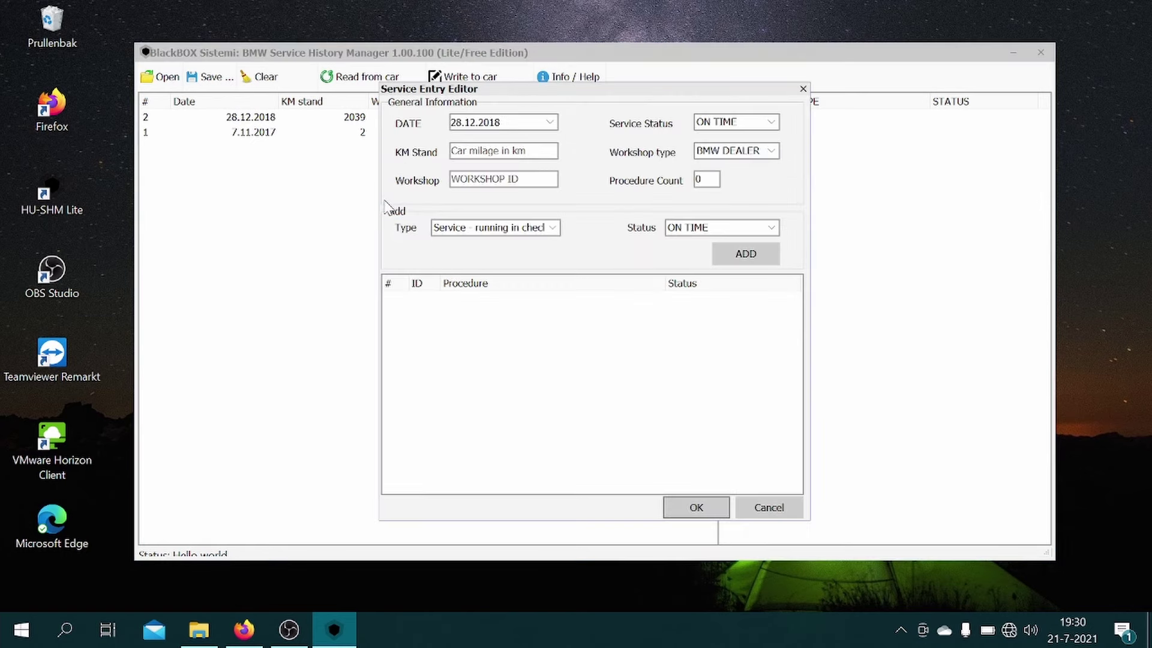
pyautogui.click(463, 126)
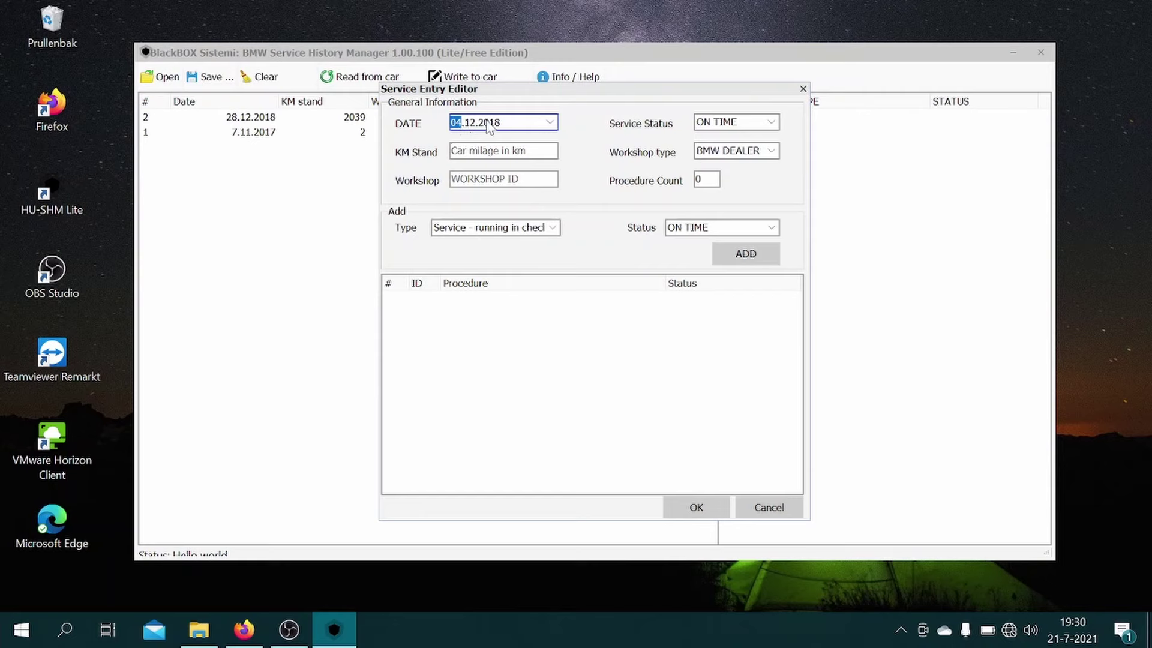
pyautogui.click(489, 123)
pyautogui.write('2019')
pyautogui.click(490, 151)
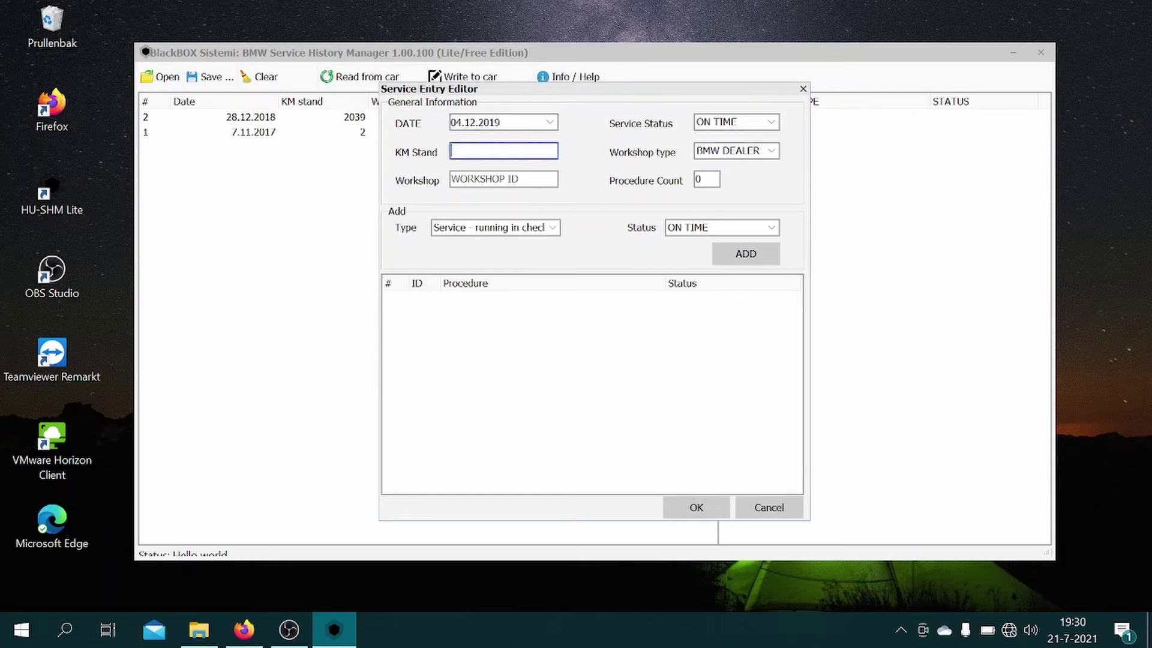
pyautogui.write('2463')
pyautogui.click(516, 180)
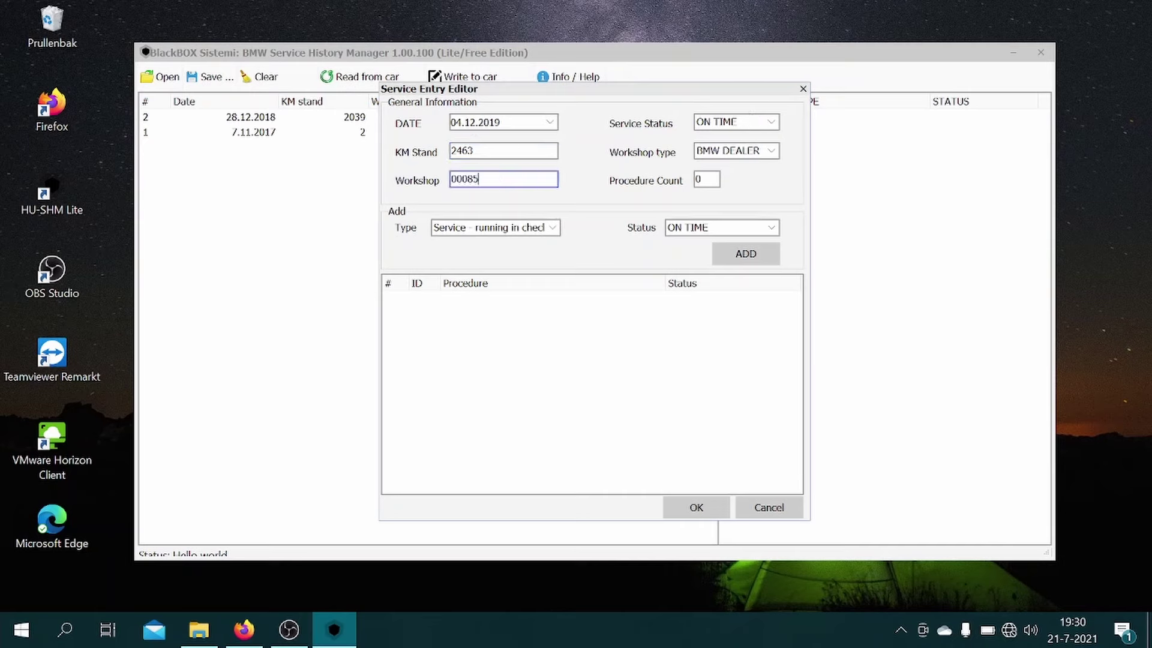
# Step: Add Engine oil and Micro-filter procedures and save the 4.12.2019 entry
pyautogui.click(506, 230)
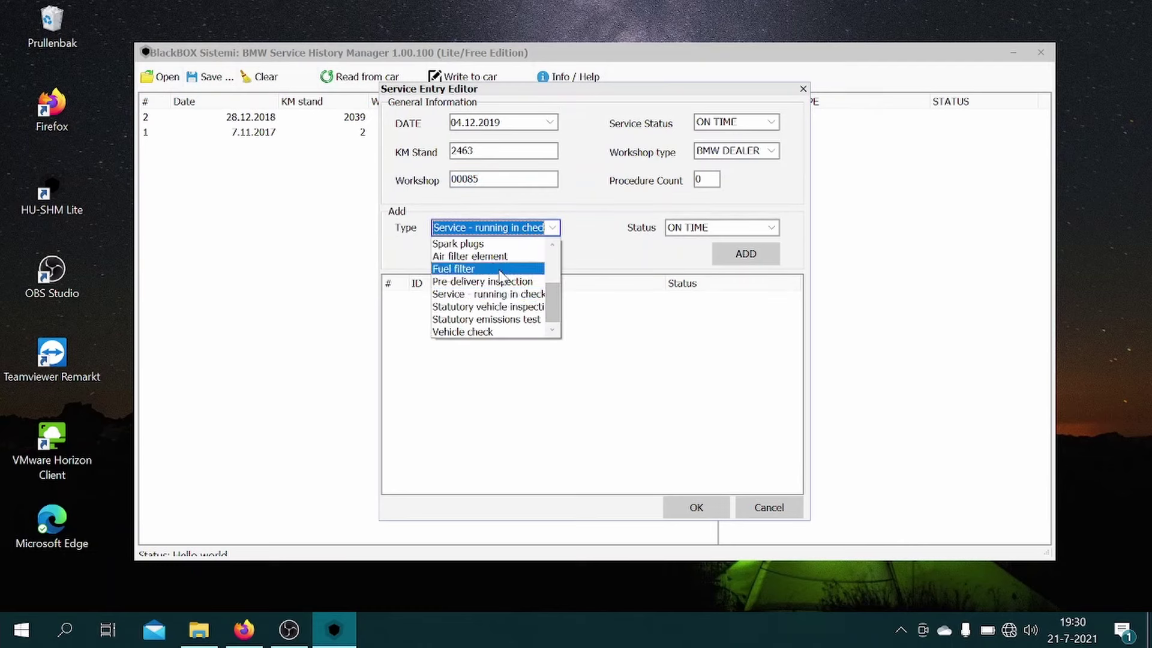
pyautogui.scroll(2, 501, 264)
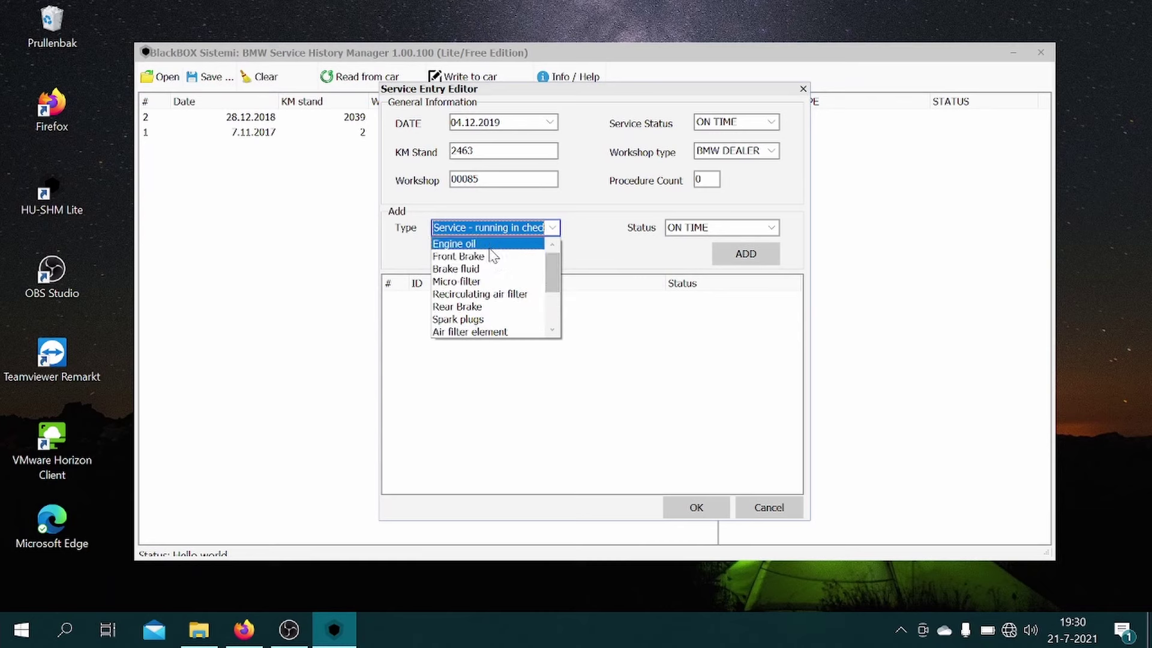
pyautogui.click(489, 245)
pyautogui.click(738, 258)
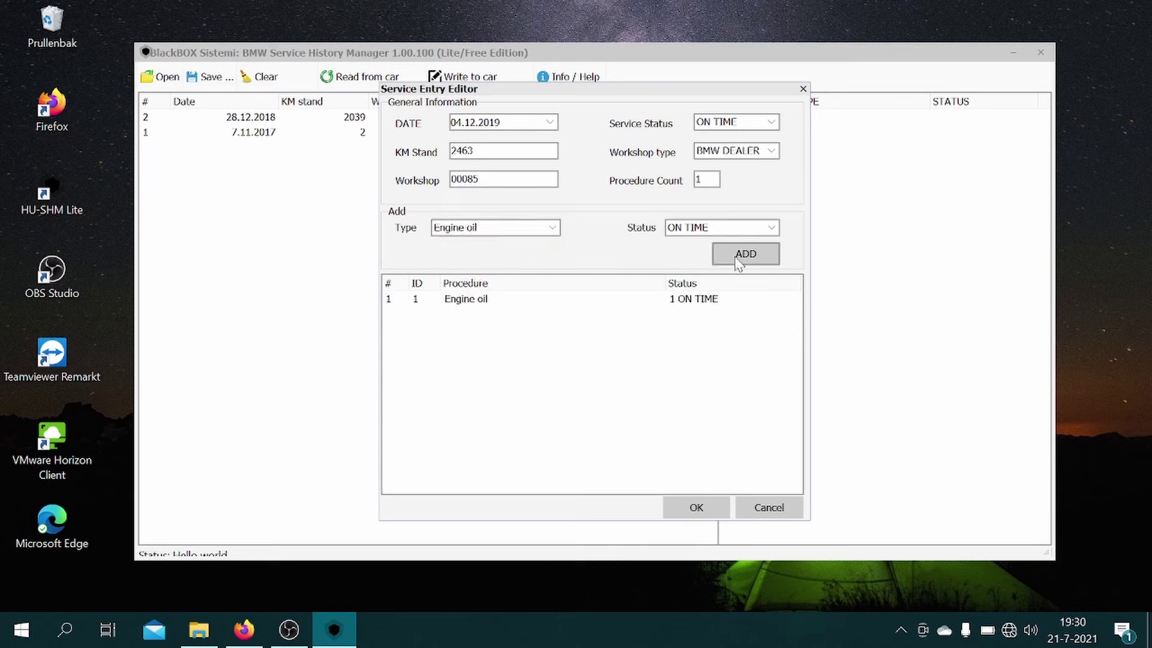
pyautogui.click(473, 228)
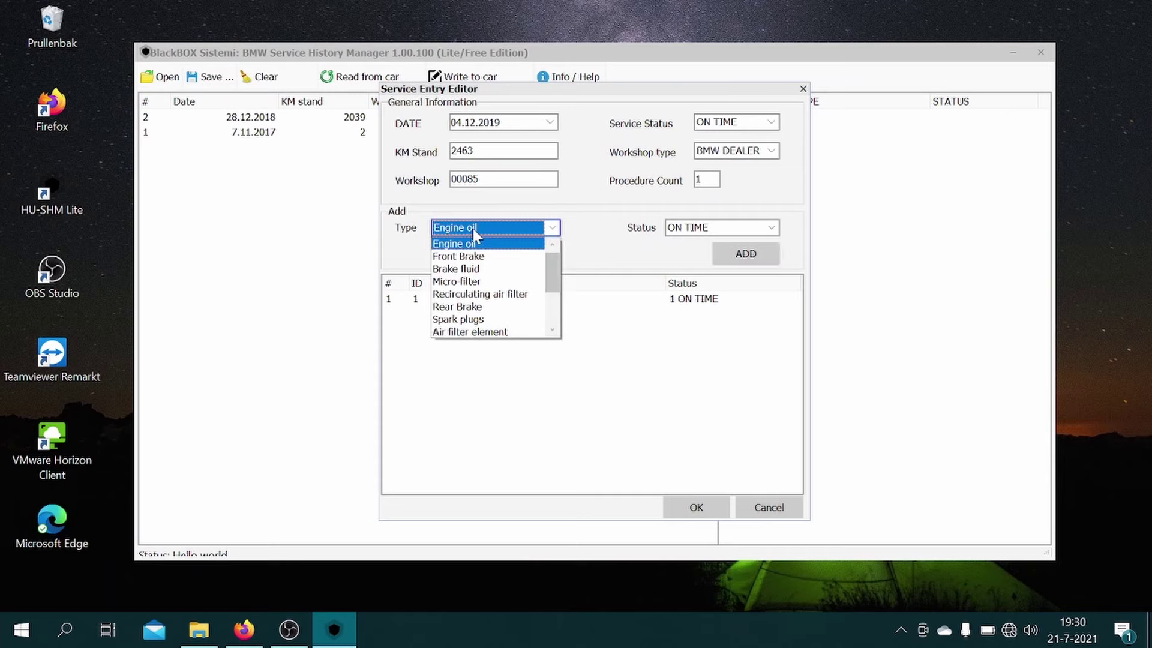
pyautogui.click(475, 282)
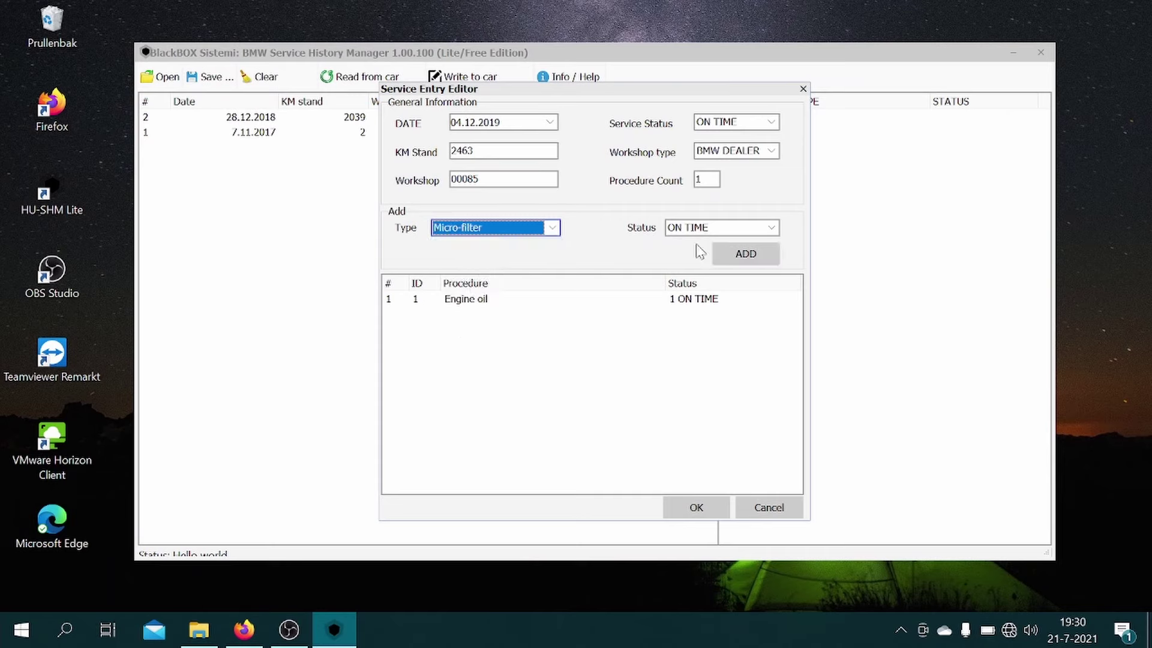
pyautogui.click(761, 252)
pyautogui.click(684, 504)
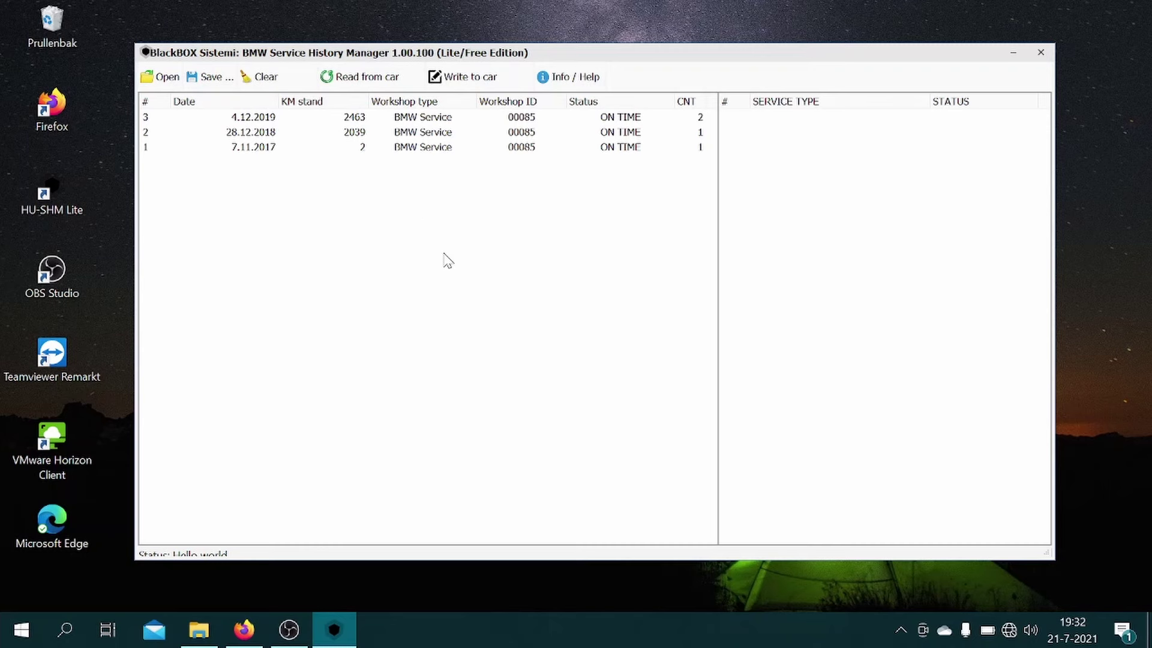
# Step: Start a fourth entry dated 22.05.2021 with 13414 km mileage
pyautogui.rightClick(386, 240)
pyautogui.click(408, 250)
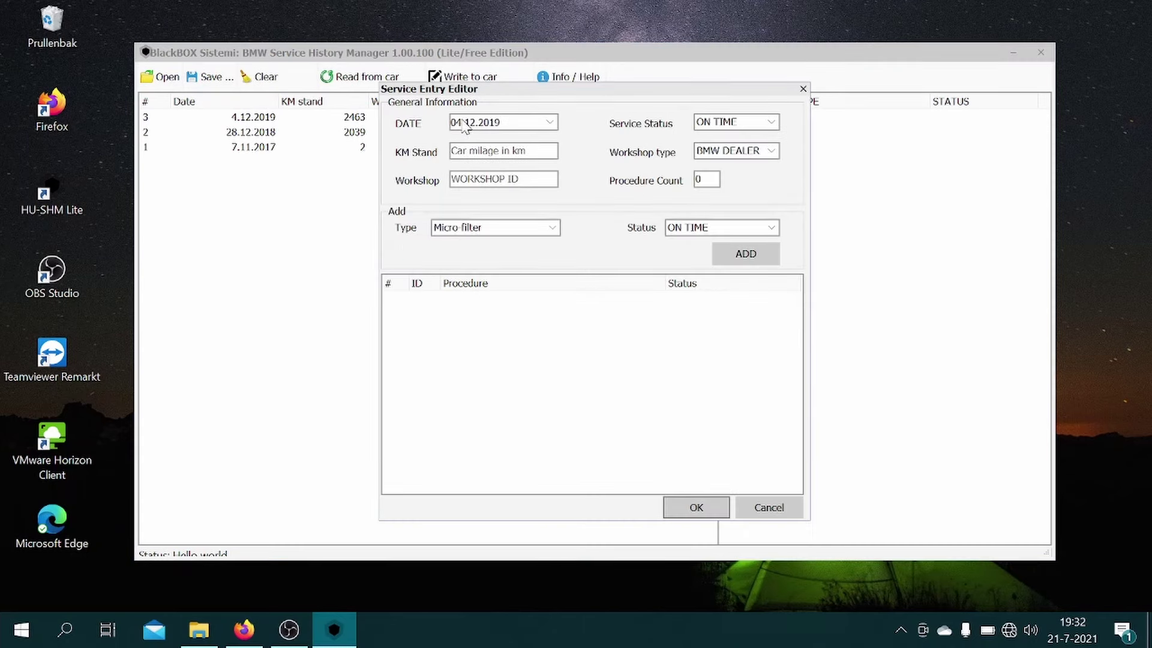
pyautogui.click(464, 125)
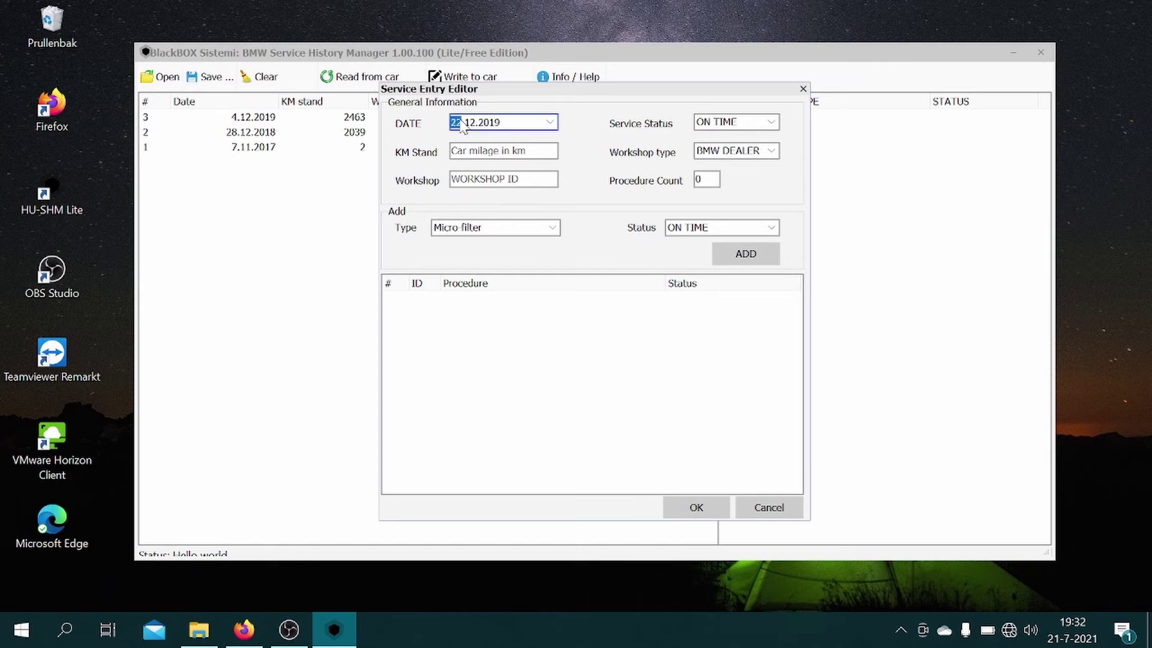
pyautogui.click(471, 124)
pyautogui.click(487, 123)
pyautogui.write('2021')
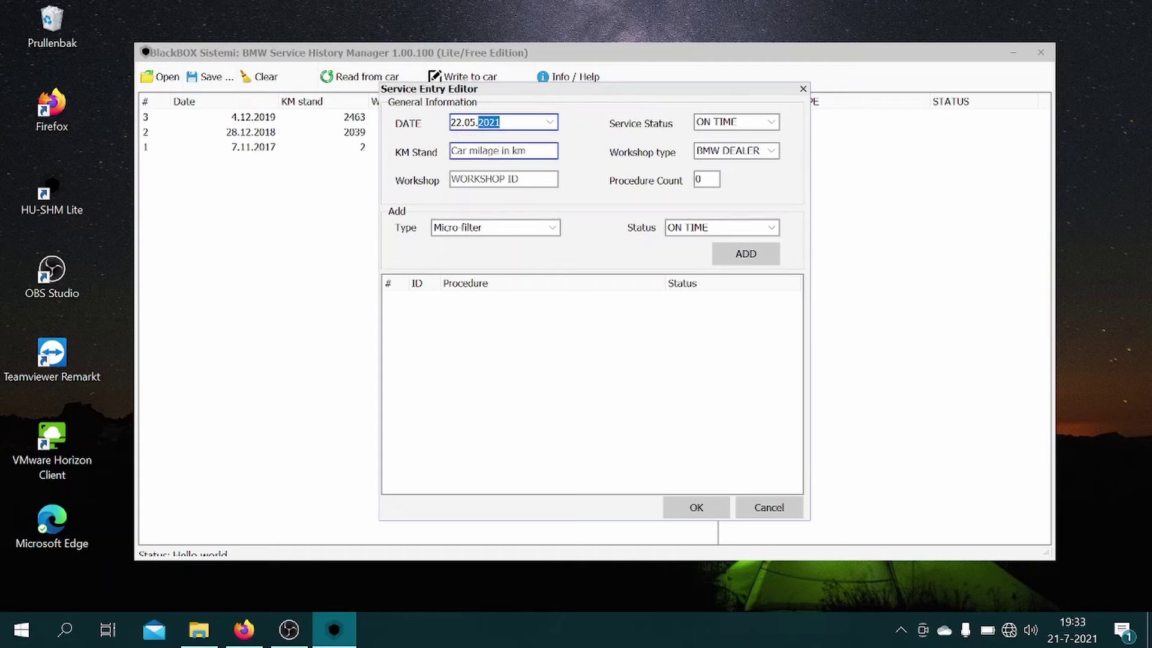
pyautogui.click(504, 150)
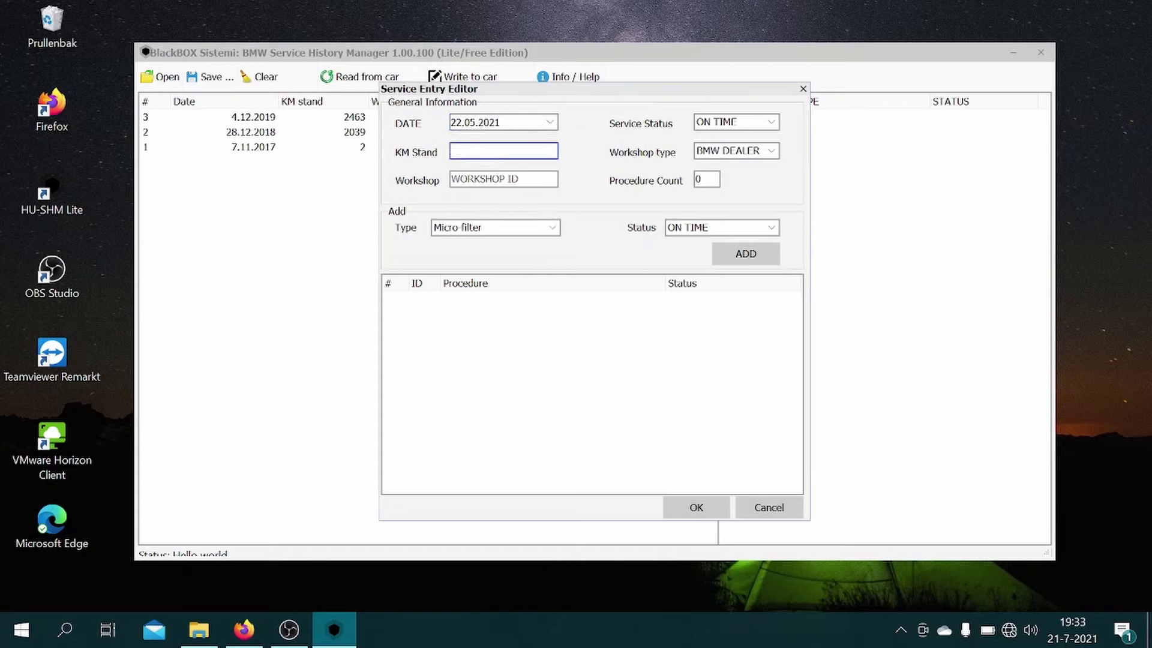
pyautogui.write('13414')
# Step: Set workshop type INDEPENDENT with ID 00000, add Engine oil, and save the entry
pyautogui.click(744, 152)
pyautogui.click(739, 168)
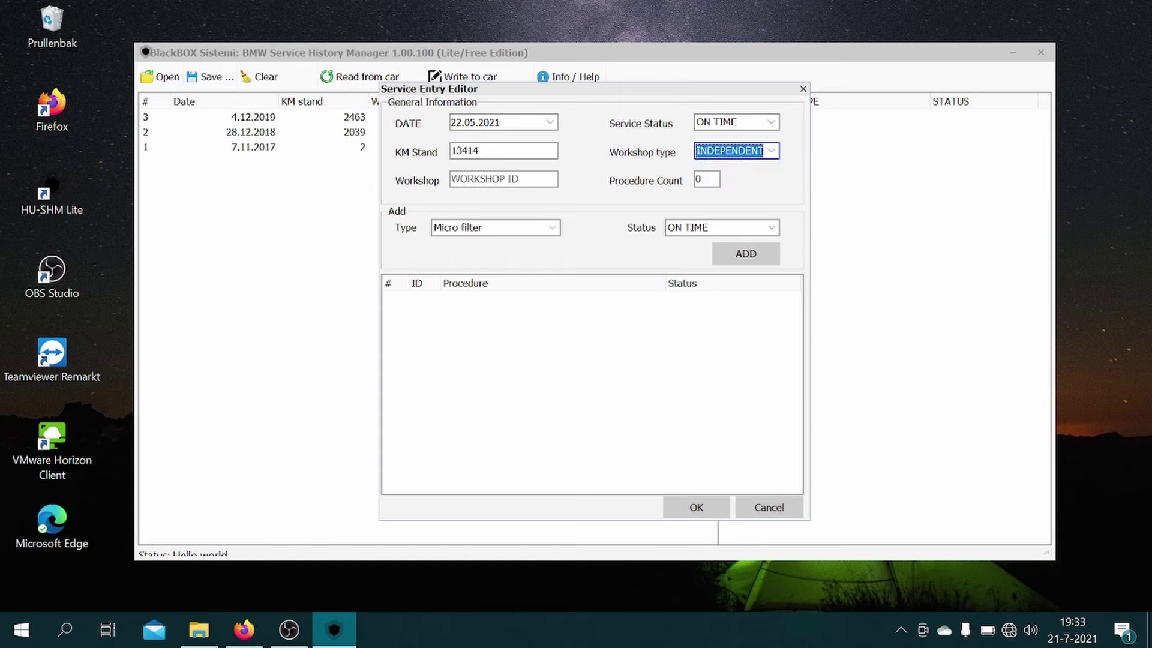
pyautogui.click(503, 180)
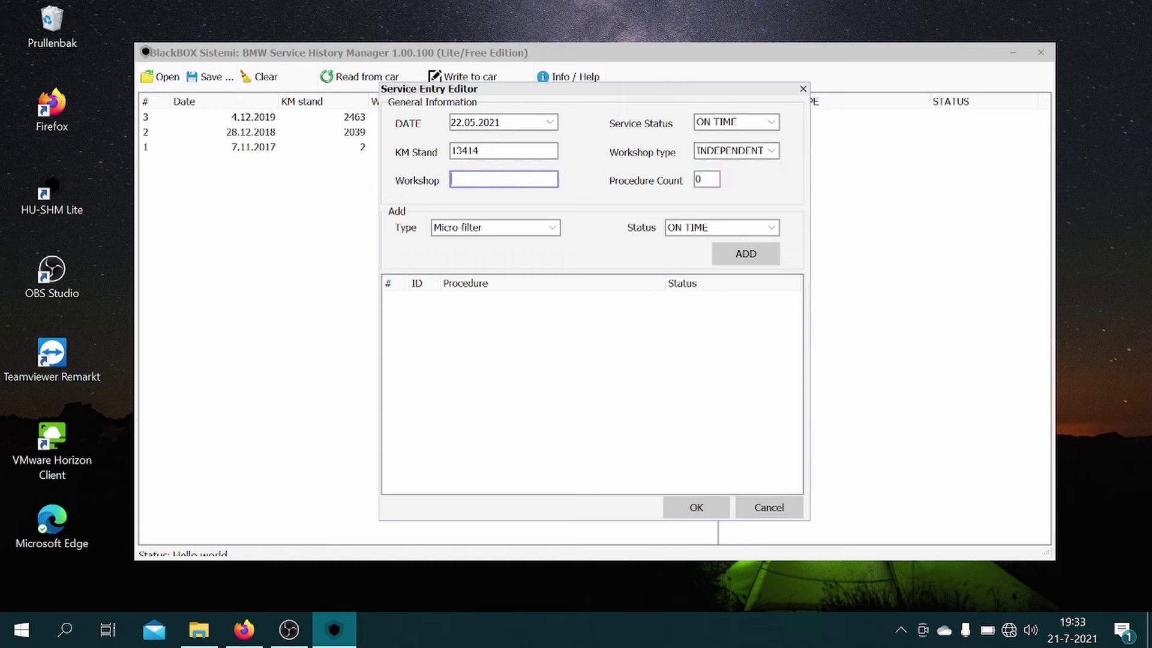
pyautogui.write('00000')
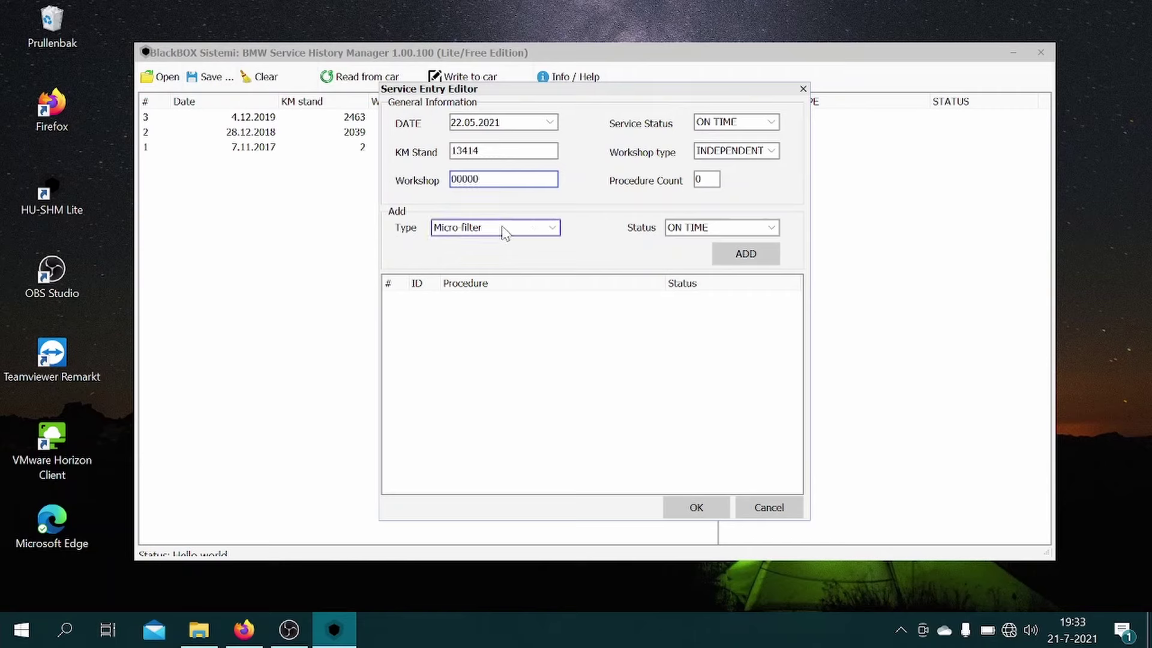
pyautogui.click(503, 228)
pyautogui.scroll(1, 474, 256)
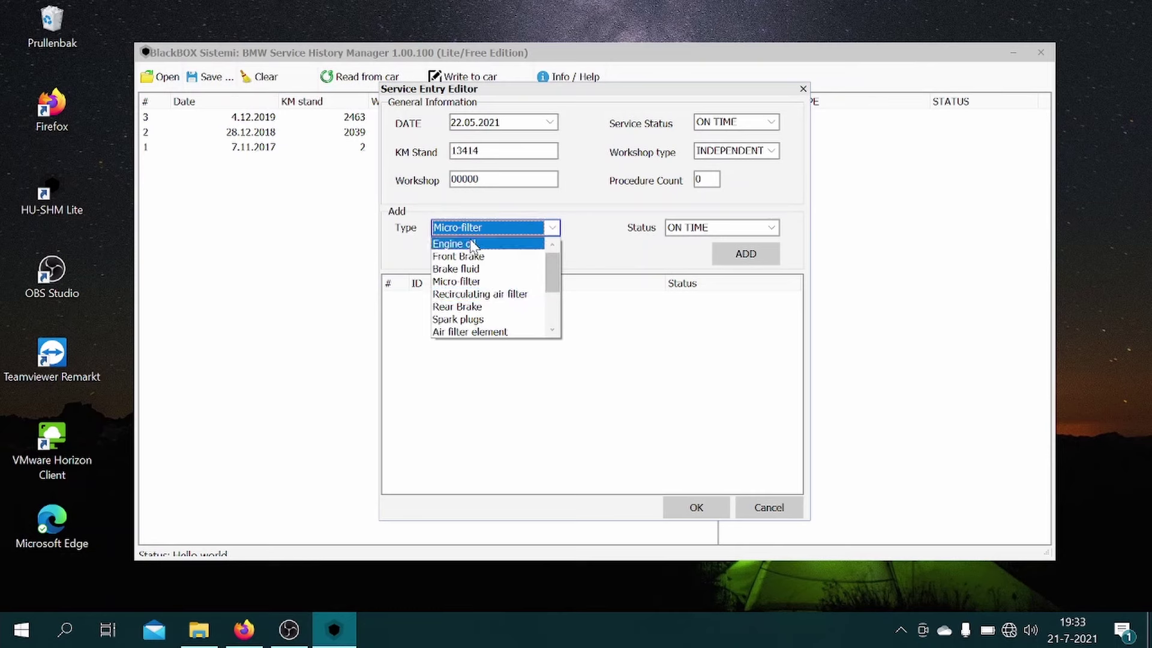
pyautogui.click(472, 244)
pyautogui.click(747, 254)
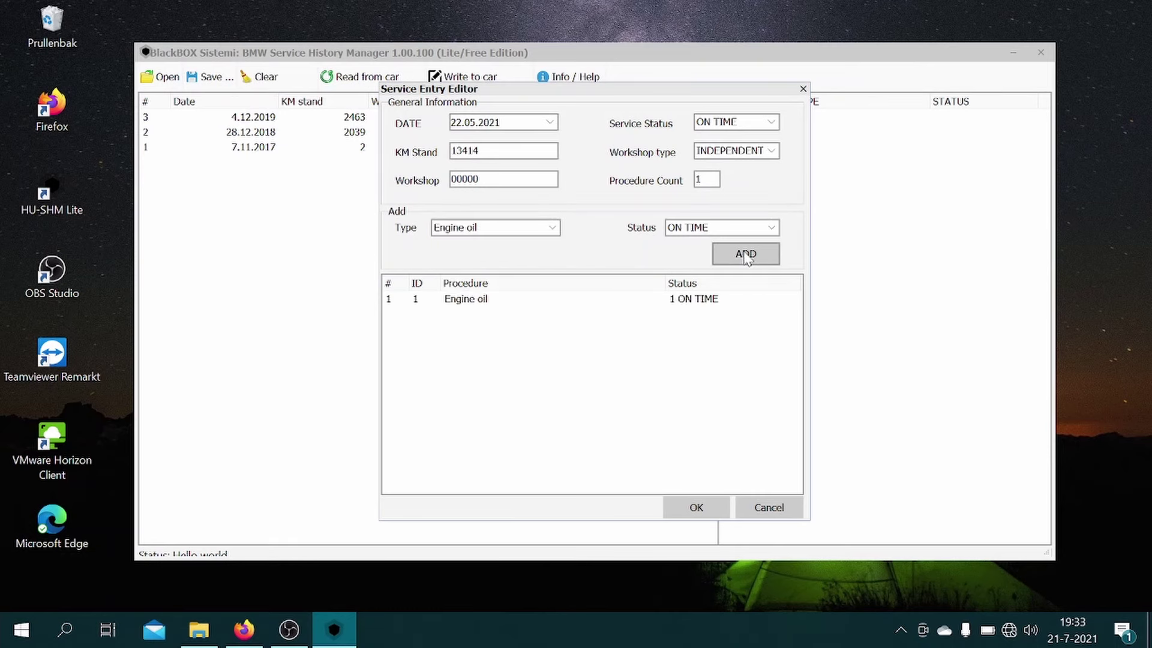
pyautogui.click(693, 509)
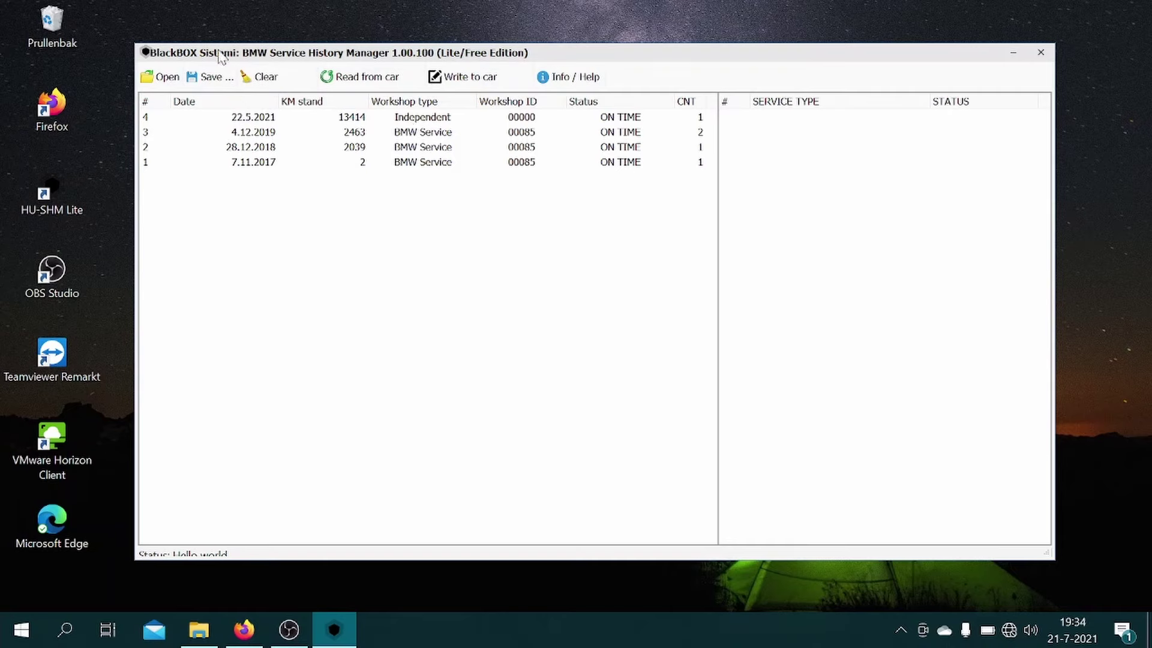
# Step: Save the service history to the desktop (Bureaublad) as a 'History' file named after the owner
pyautogui.click(215, 74)
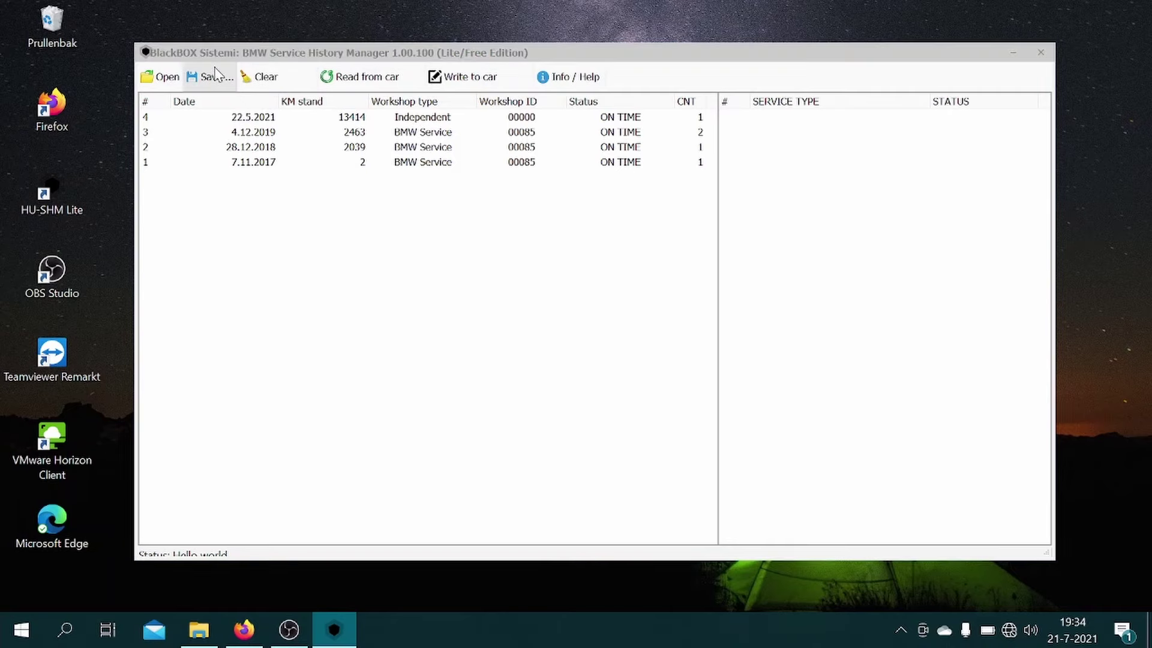
pyautogui.write('History')
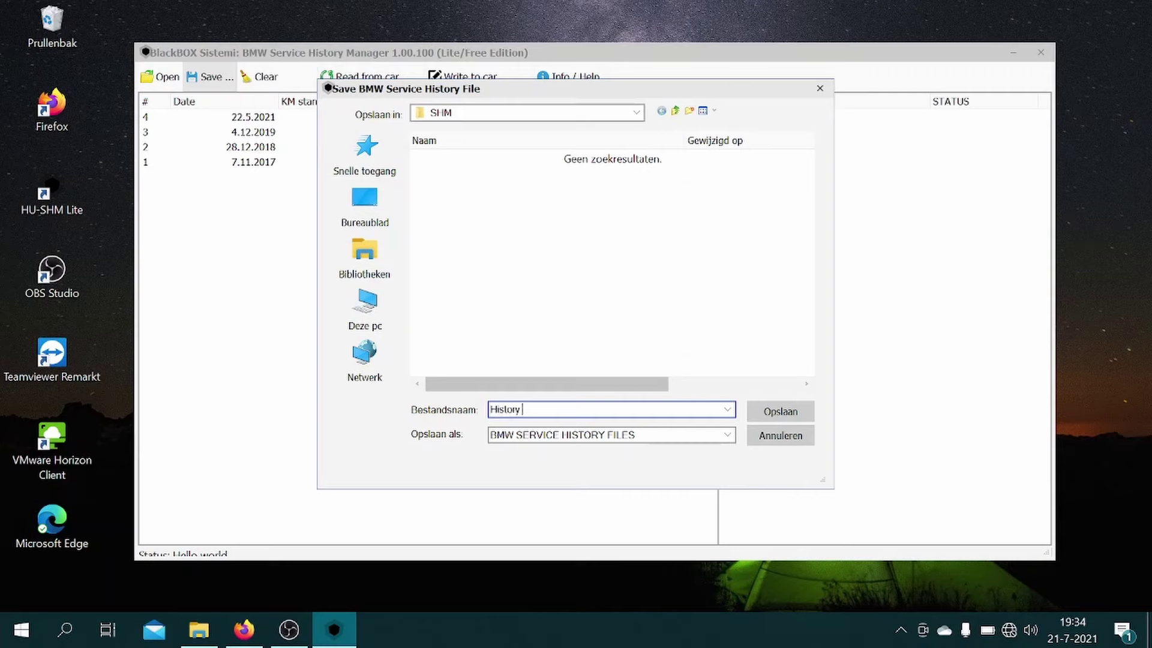
pyautogui.click(364, 201)
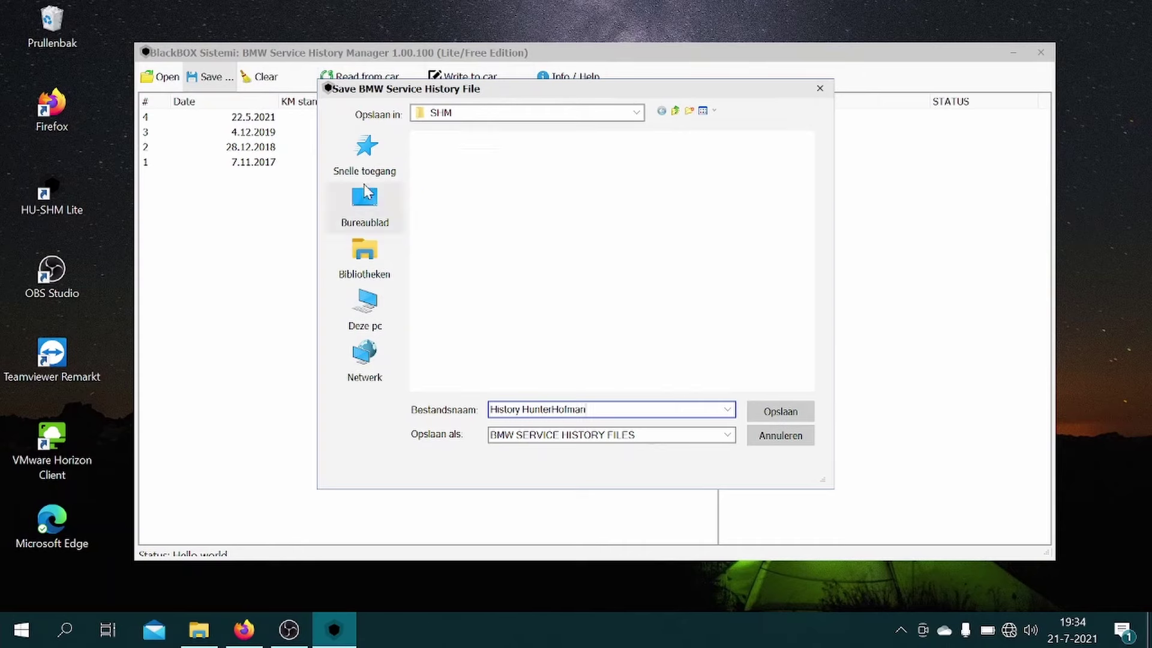
pyautogui.click(773, 411)
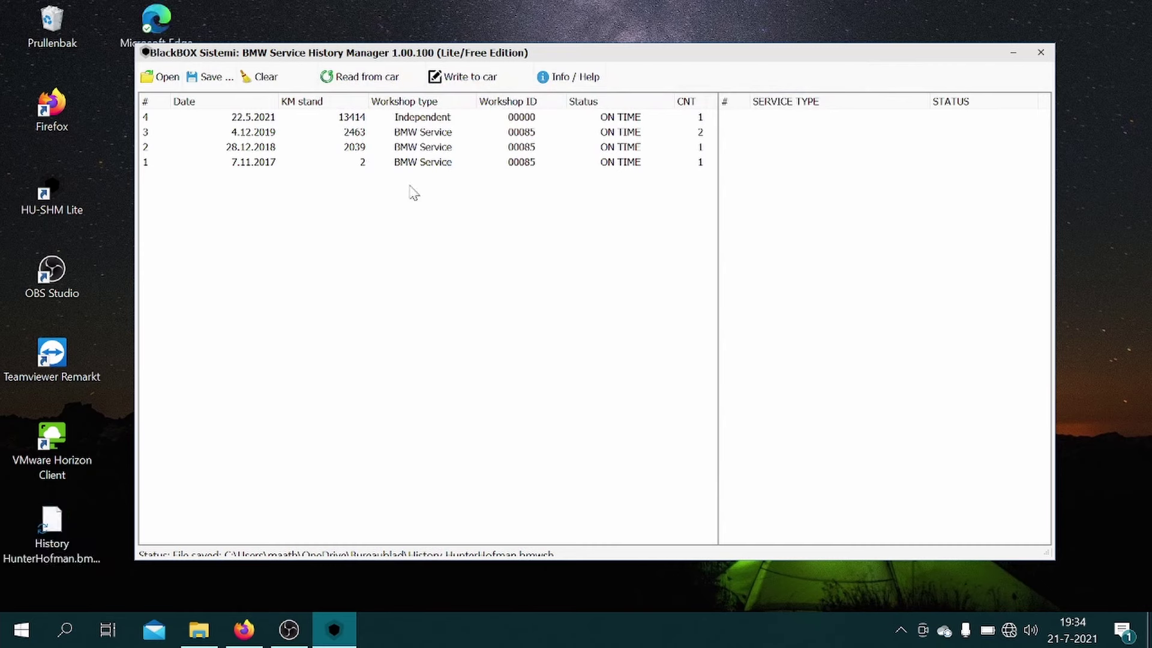
# Step: Detect the car's IP and write the history to it, erasing old service data
pyautogui.click(463, 78)
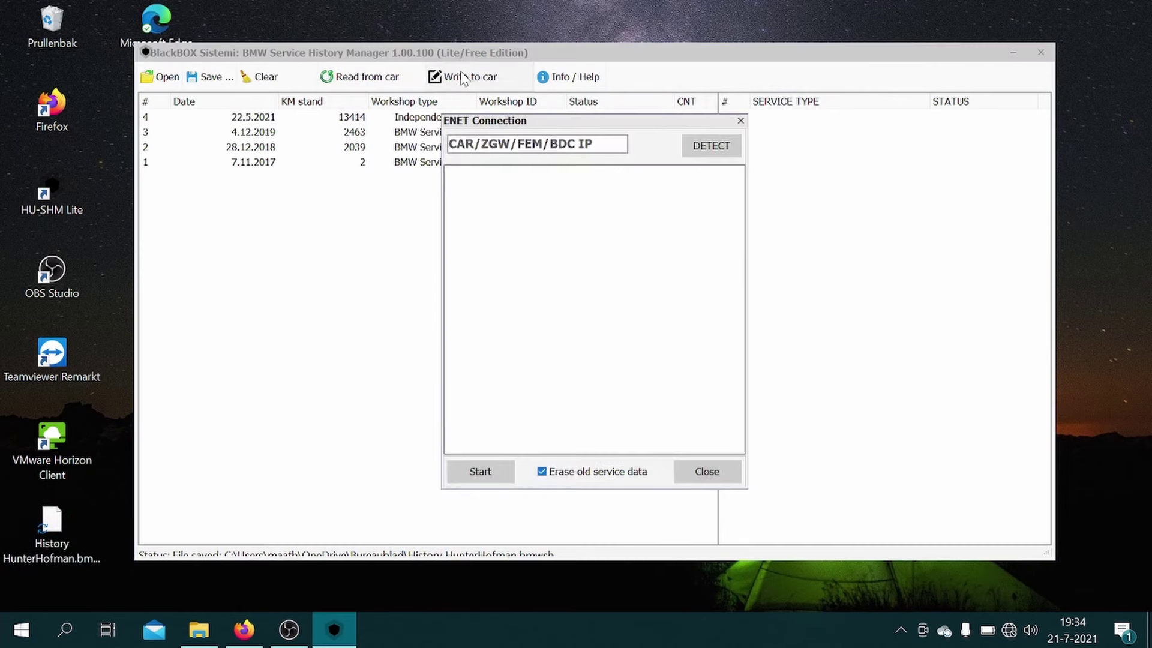
pyautogui.click(722, 158)
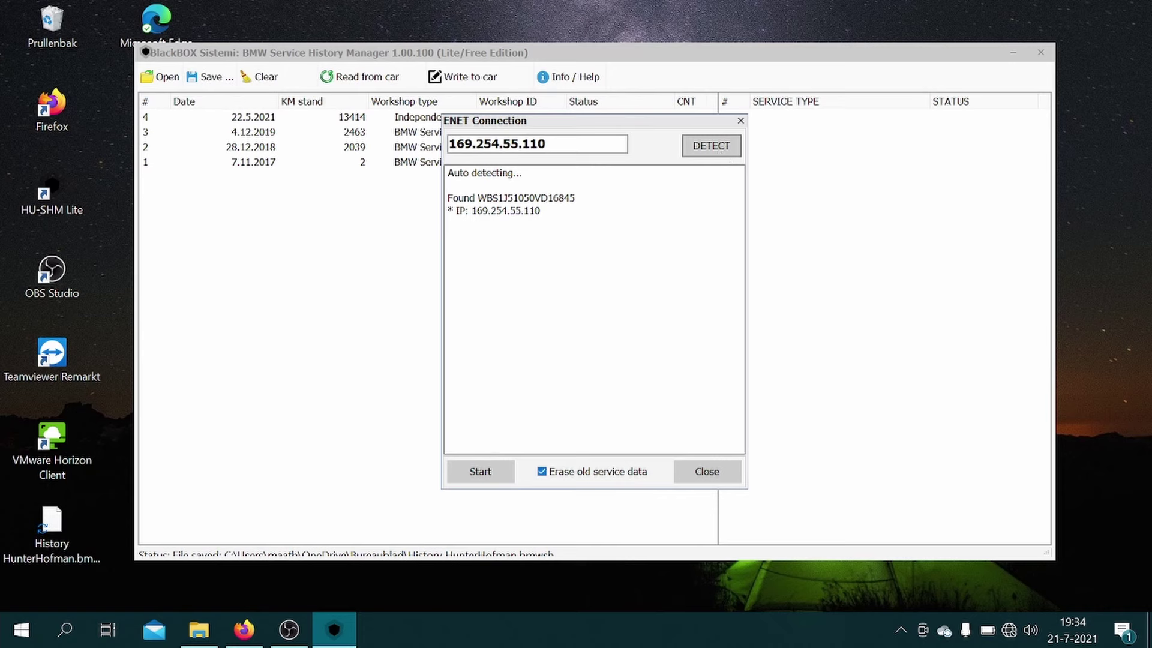
pyautogui.click(481, 472)
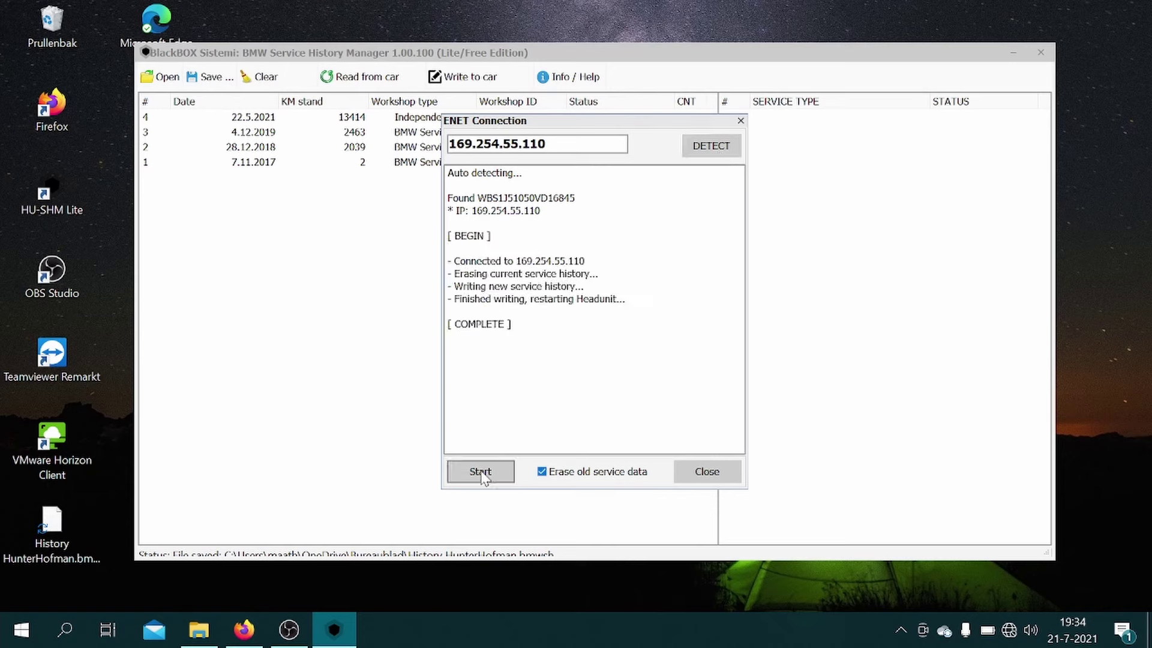